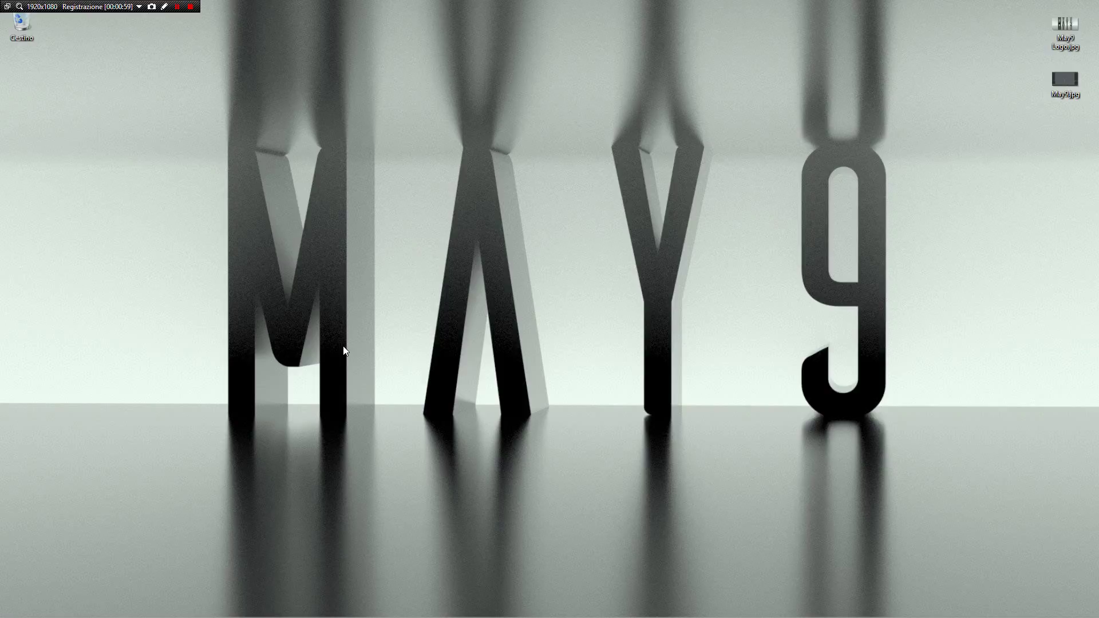
Launch Maya 2016 from the taskbar and let an empty untitled scene load.
click(148, 612)
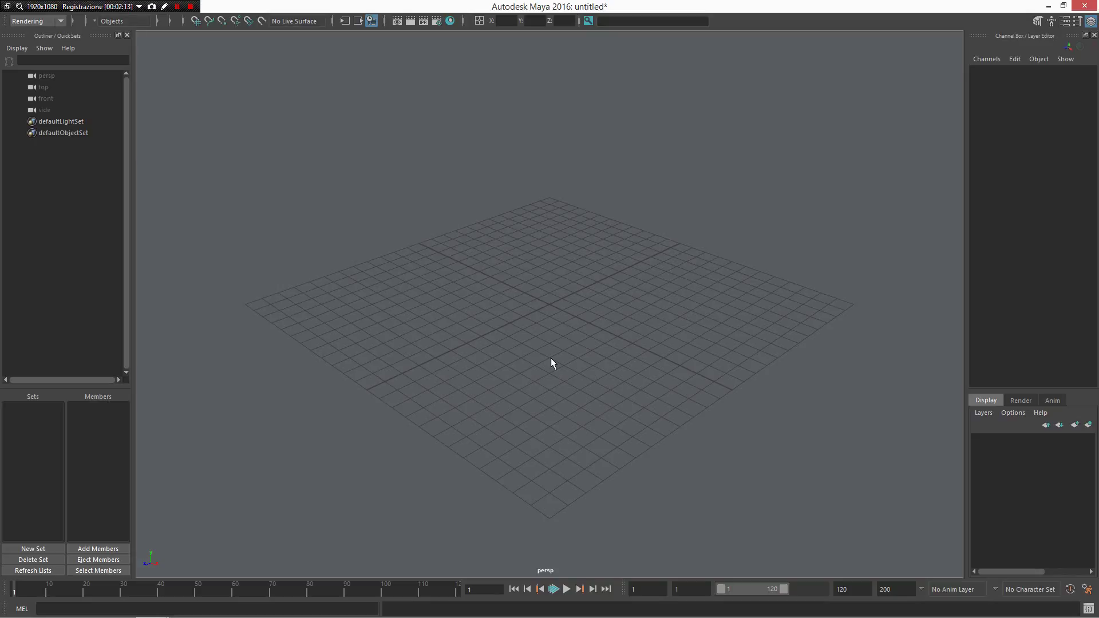
Draw polygon cube pCube1, about 5.53 units on each side, on the grid from the hotbox.
key(space)
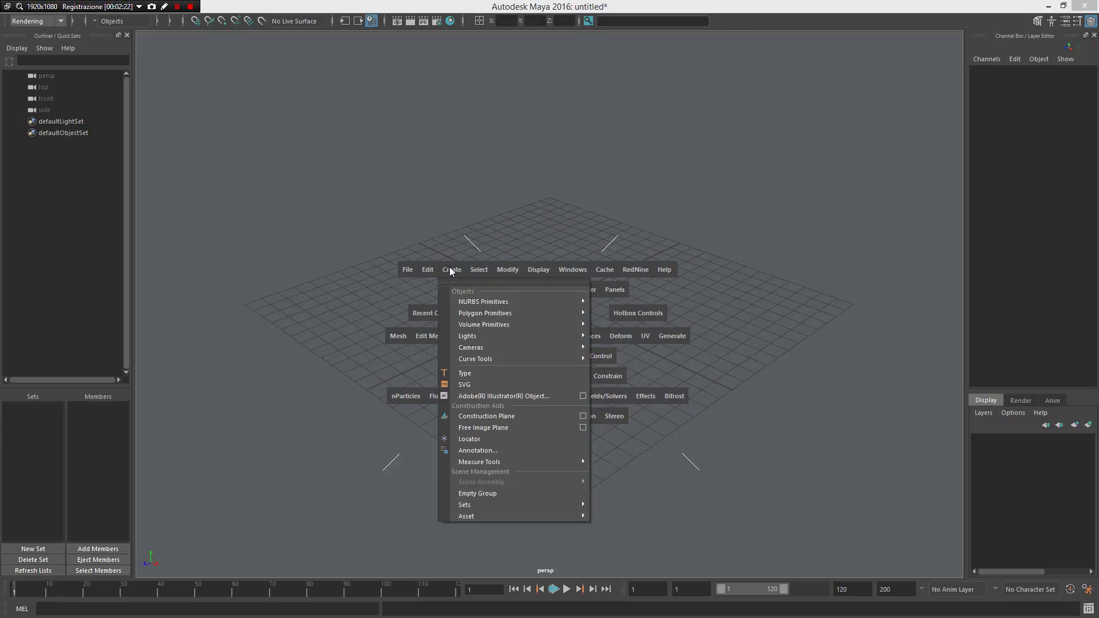
drag(449, 268, 496, 276)
key(space)
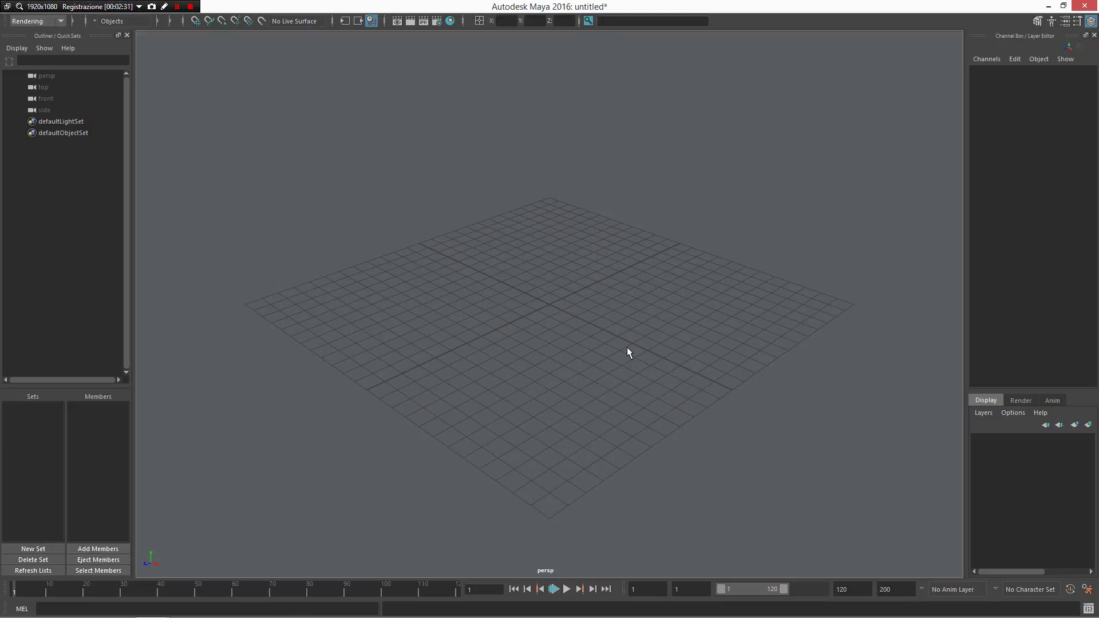
key(space)
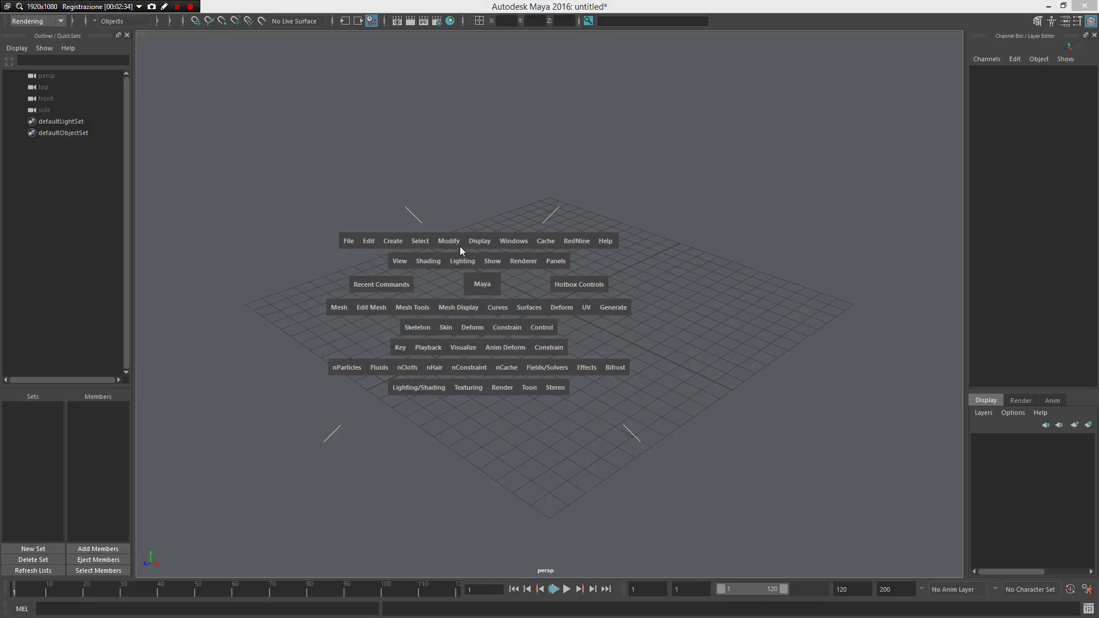
click(393, 241)
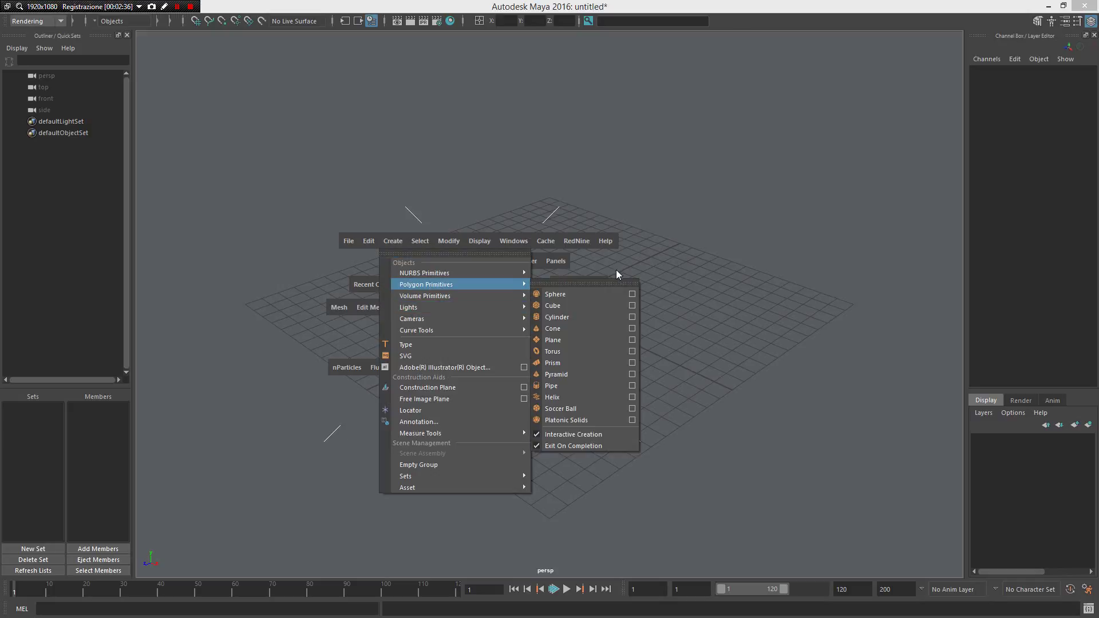
click(564, 308)
drag(563, 310, 609, 300)
click(609, 299)
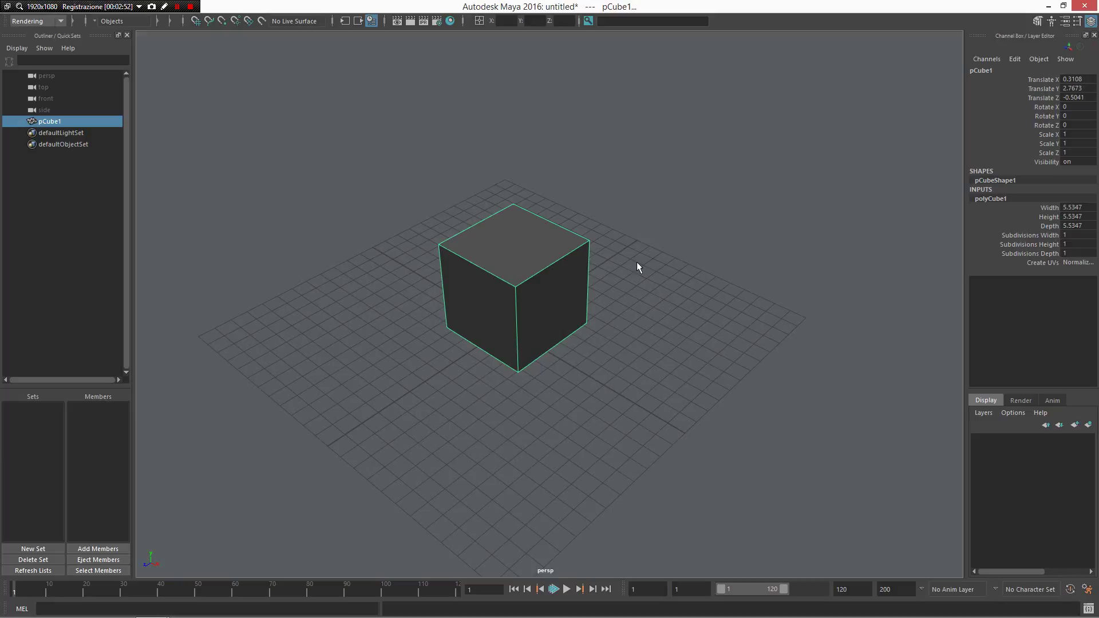
Slide the cube along its X axis, then cycle through the rotate and scale tools.
key(w)
mouse_move(558, 307)
mouse_down()
mouse_move(579, 324)
mouse_move(573, 315)
mouse_up()
key(e)
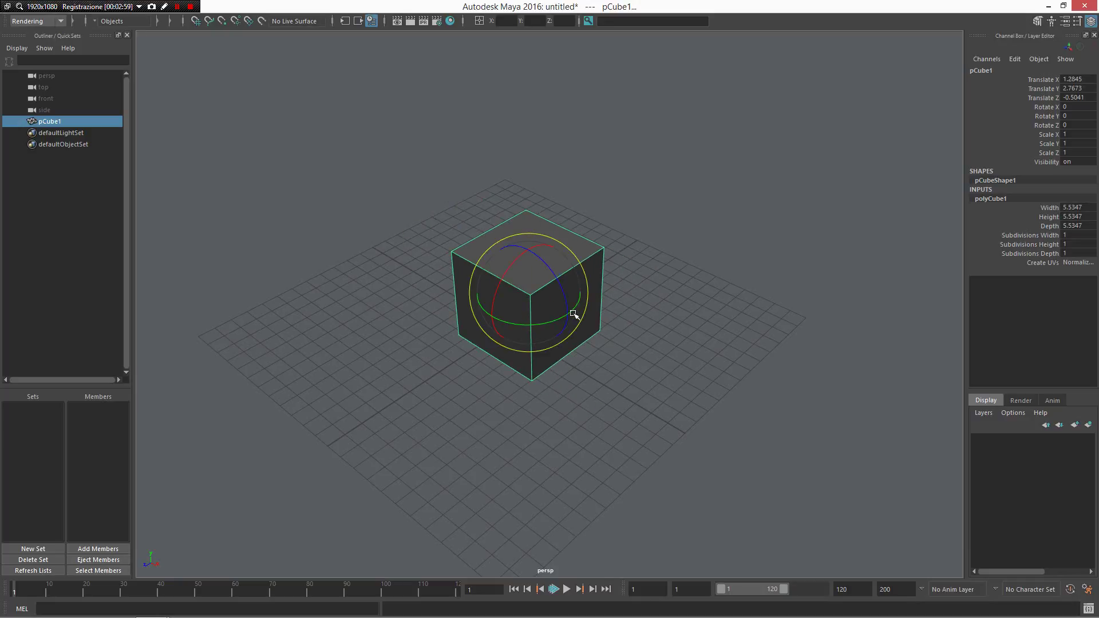
key(r)
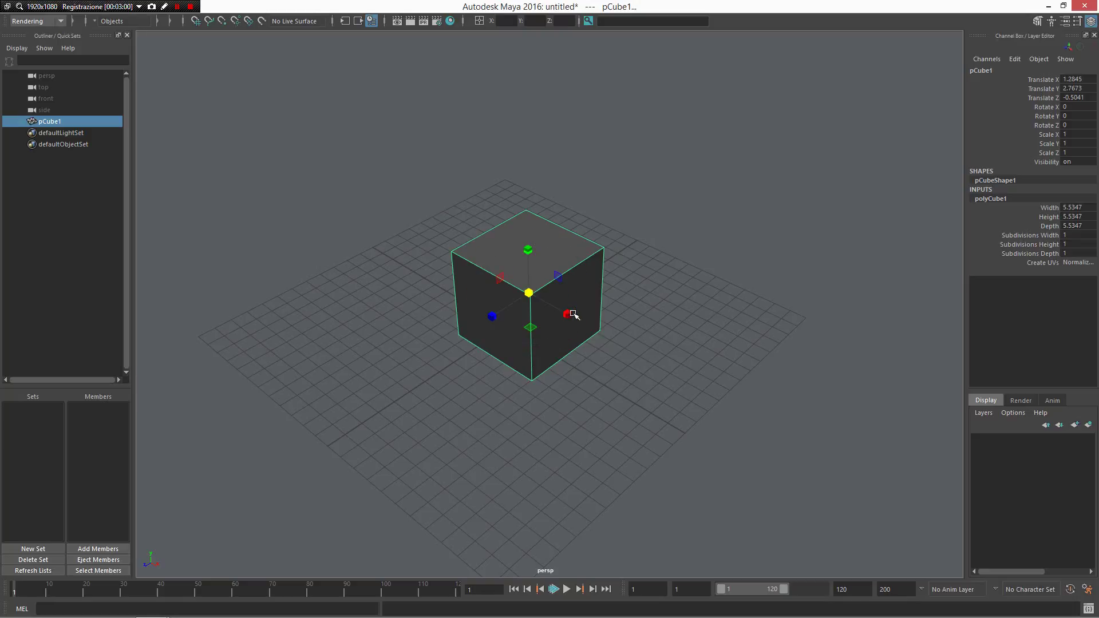
Set the cube's Subdivisions Width, Height and Depth to 5 in the in-view editor.
key(t)
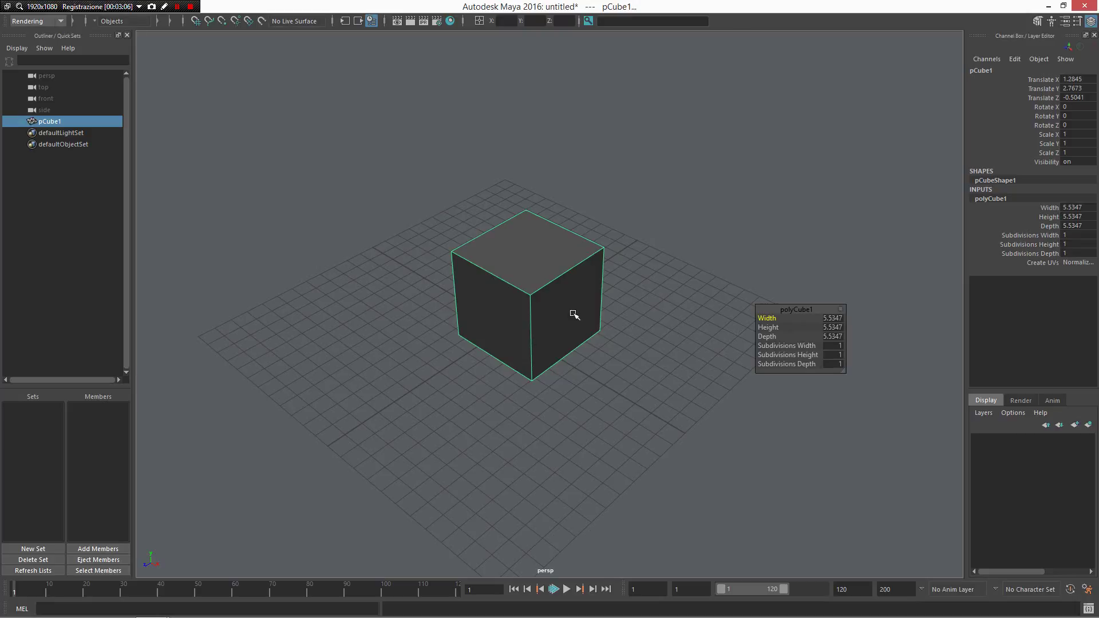
click(779, 346)
mouse_move(797, 346)
mouse_down()
mouse_move(808, 347)
mouse_move(801, 364)
mouse_up()
click(796, 355)
click(800, 364)
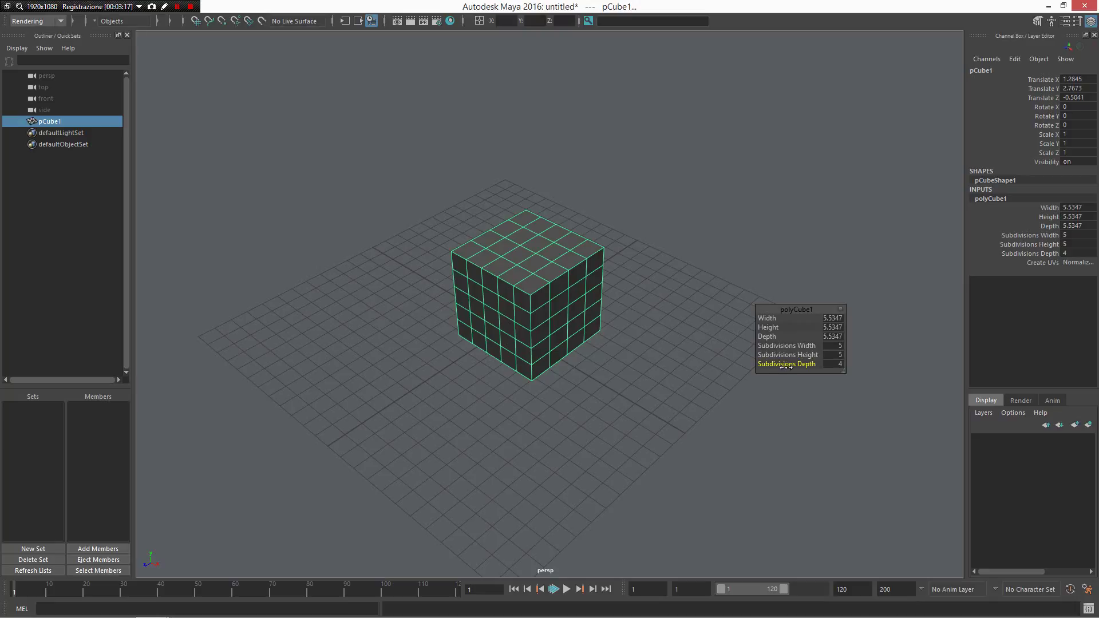
drag(788, 367, 790, 366)
Marquee-select the subdivided cube and switch to the Persp/Hypershade layout.
click(667, 204)
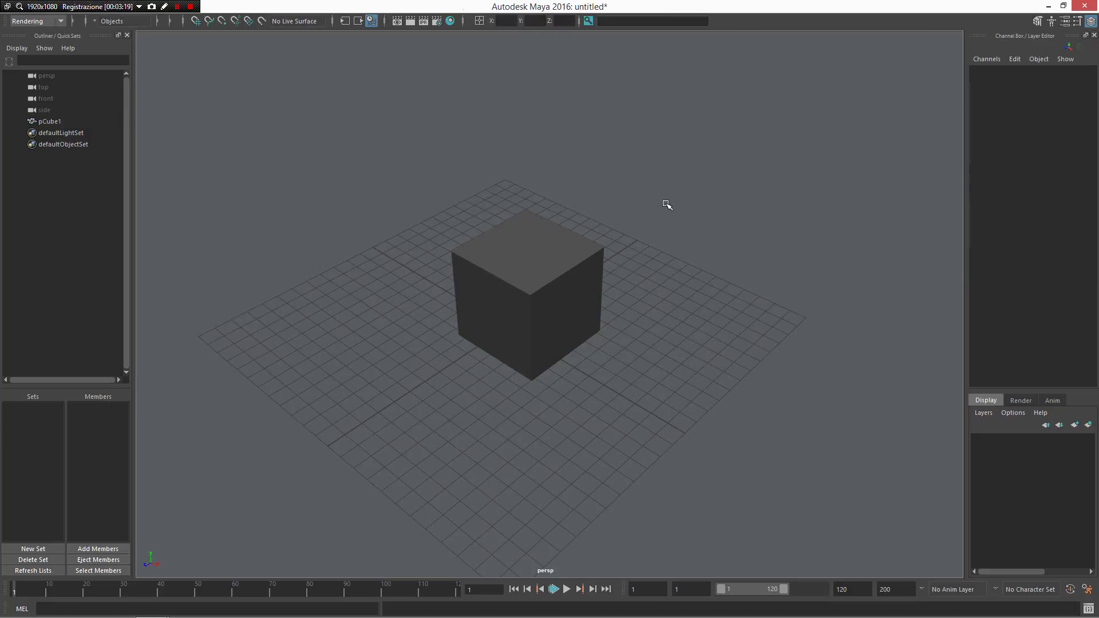
click(552, 253)
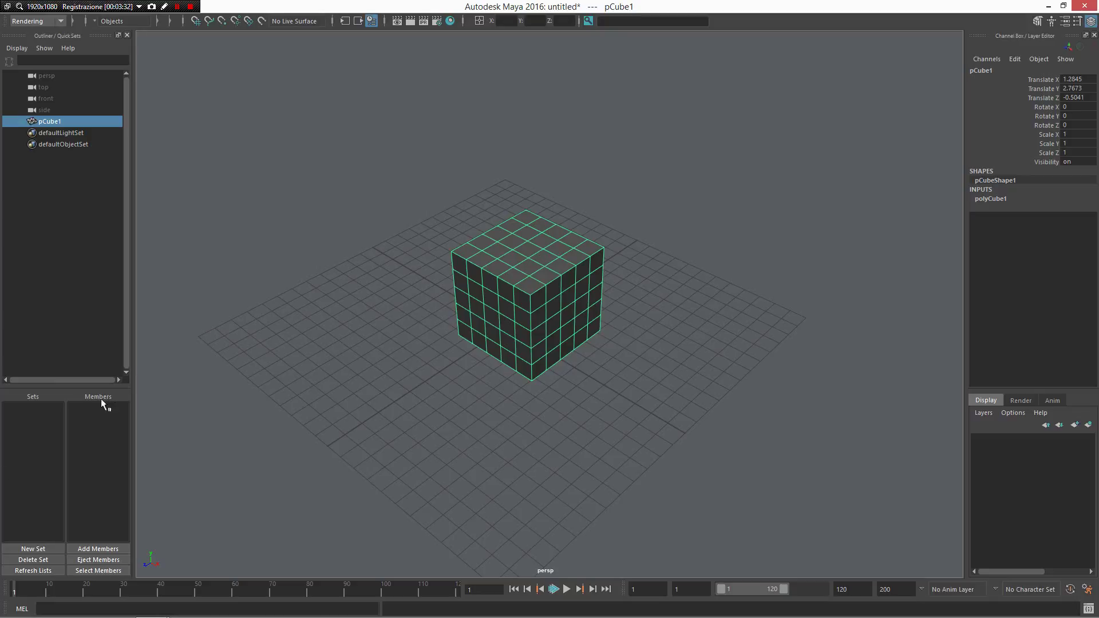
click(342, 482)
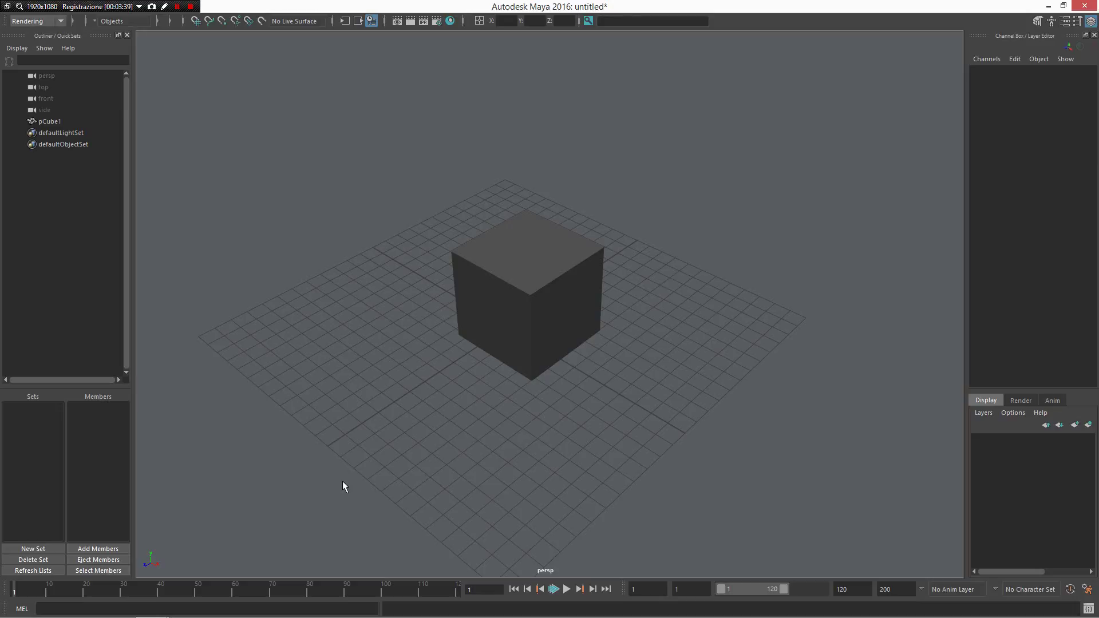
drag(561, 428, 514, 213)
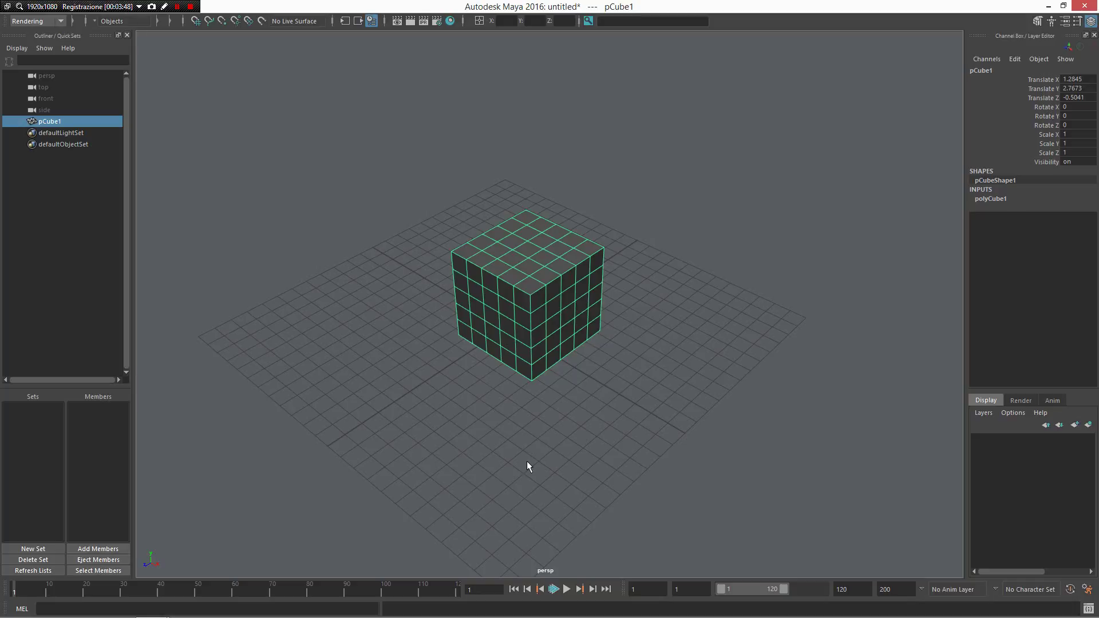
key(space)
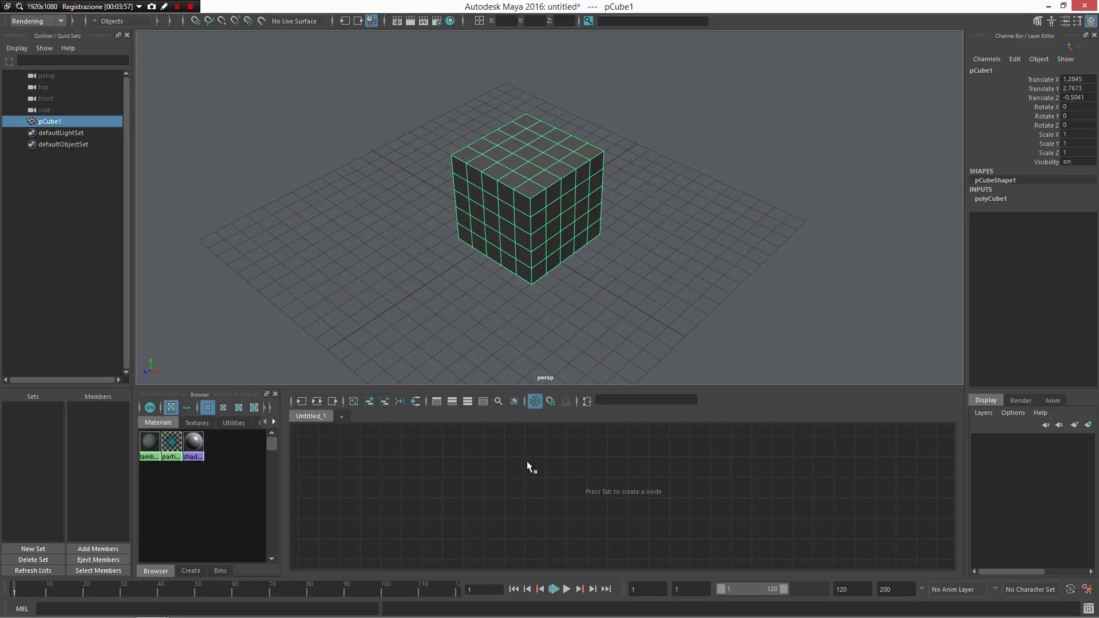
Graph initialShadingGroup and the lambert1 material in the Node Editor.
click(489, 470)
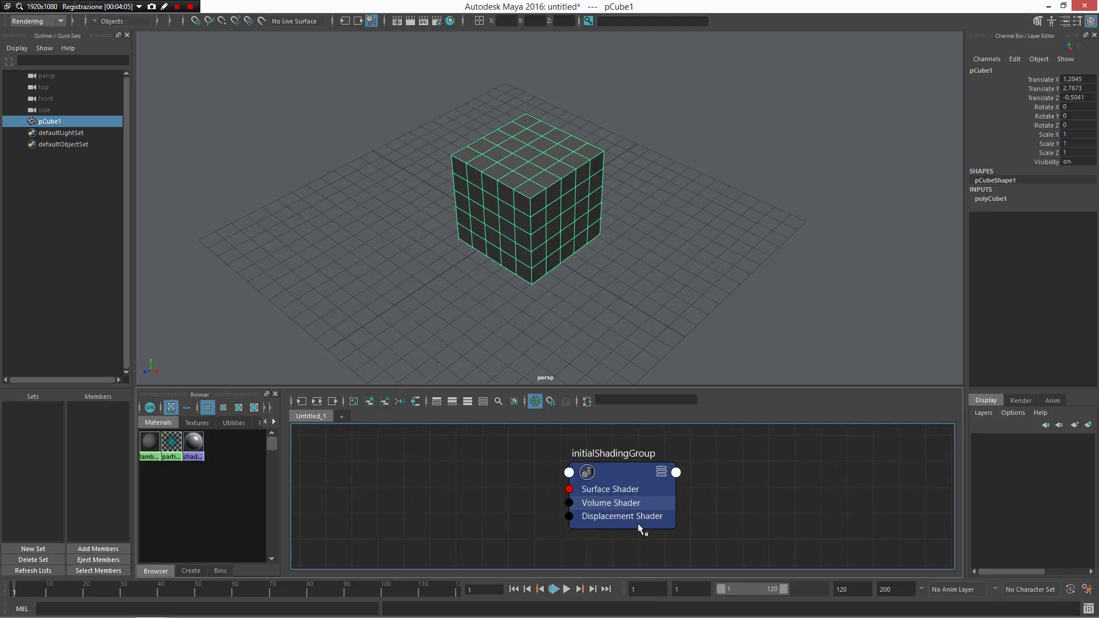
drag(625, 475, 696, 478)
click(150, 442)
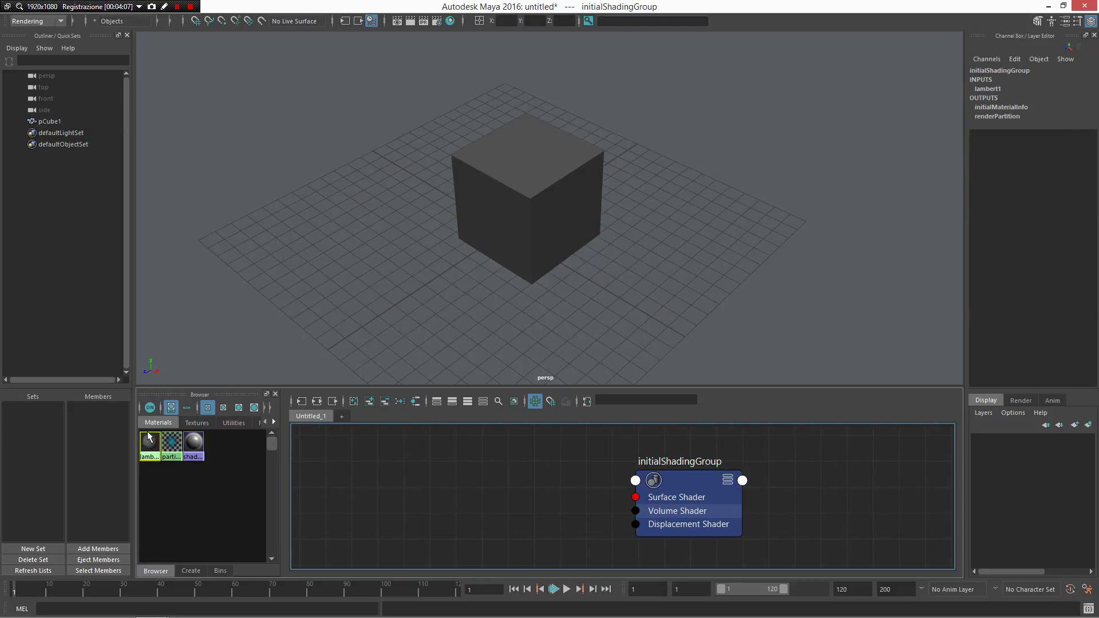
click(316, 401)
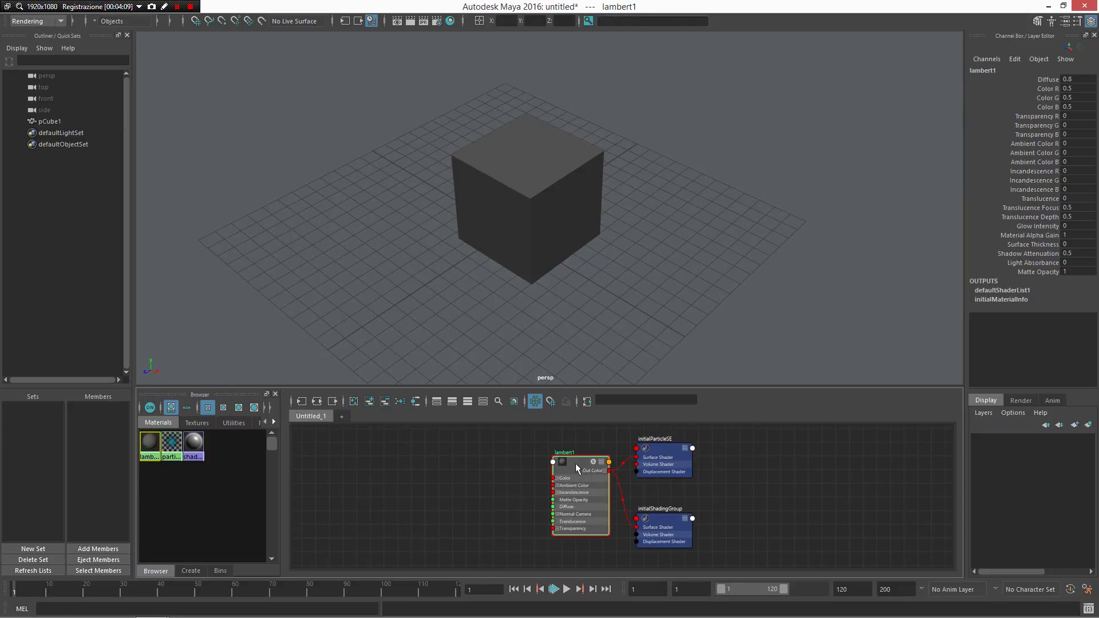
drag(576, 462, 519, 464)
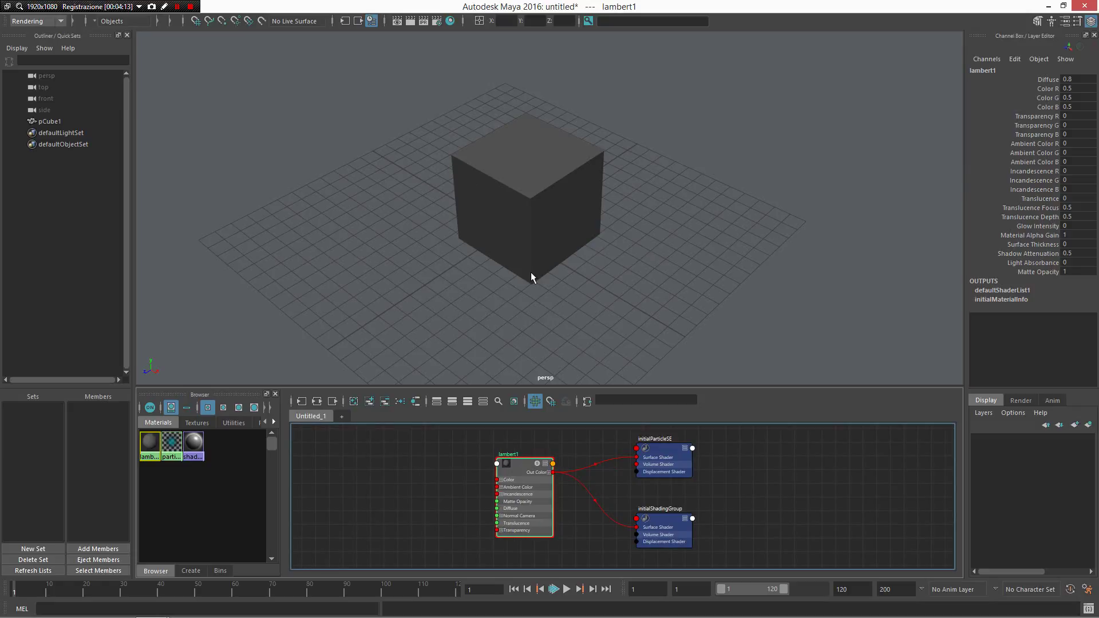
Preview the cube's cross-shaped UV layout in the UV Editor, then return to a single perspective view.
click(531, 277)
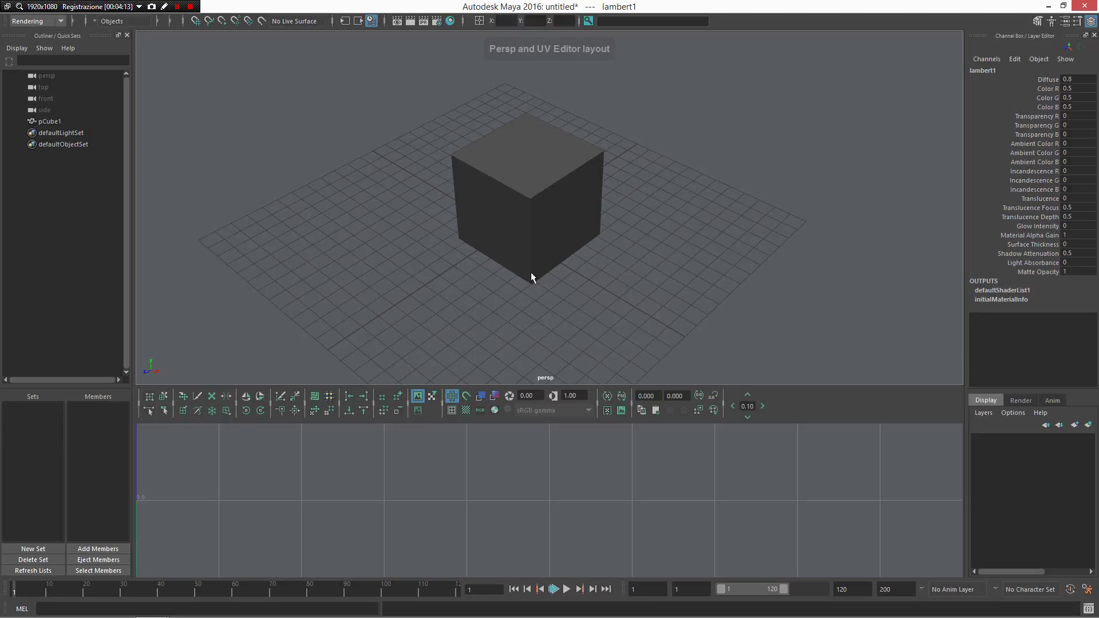
scroll(692, 558, down, 2)
scroll(672, 507, down, 3)
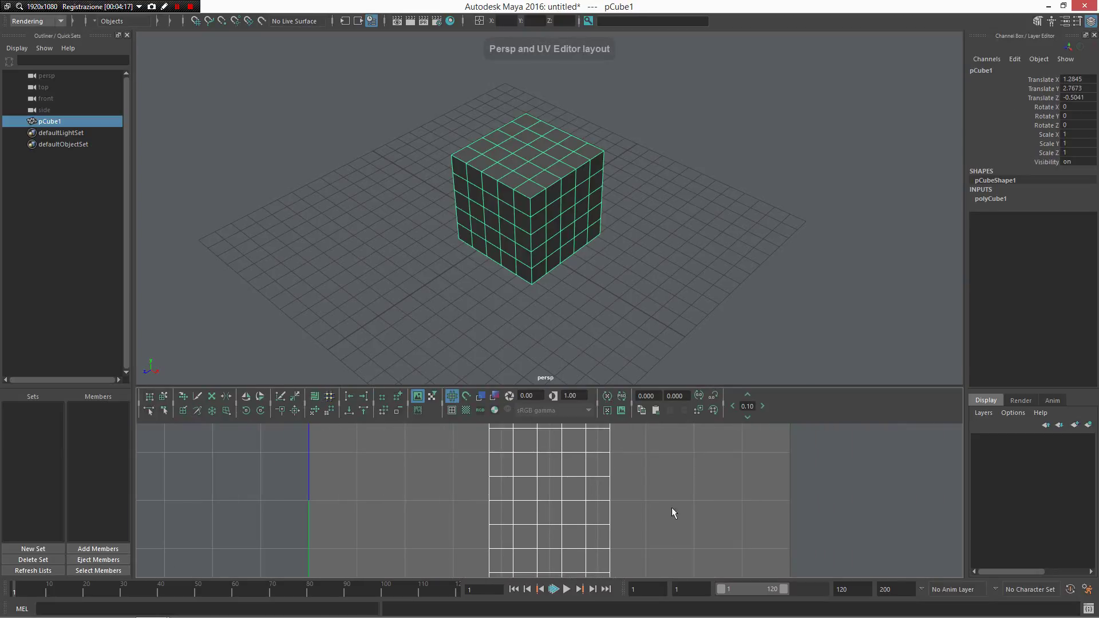
scroll(672, 507, down, 3)
scroll(627, 515, down, 3)
scroll(627, 515, down, 1)
scroll(569, 538, down, 1)
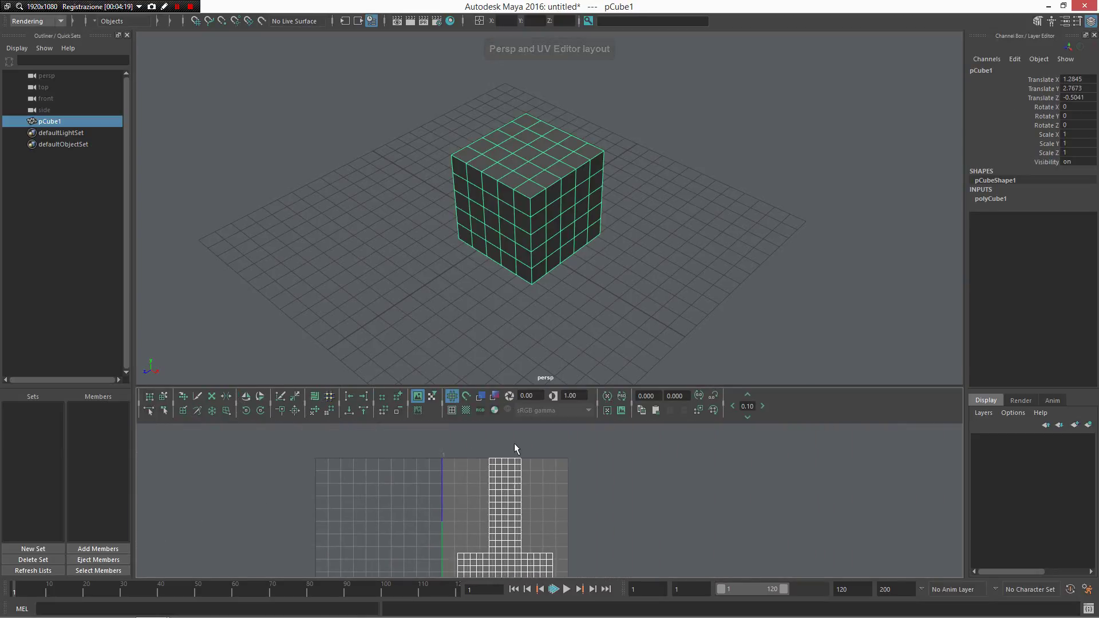
scroll(514, 443, down, 1)
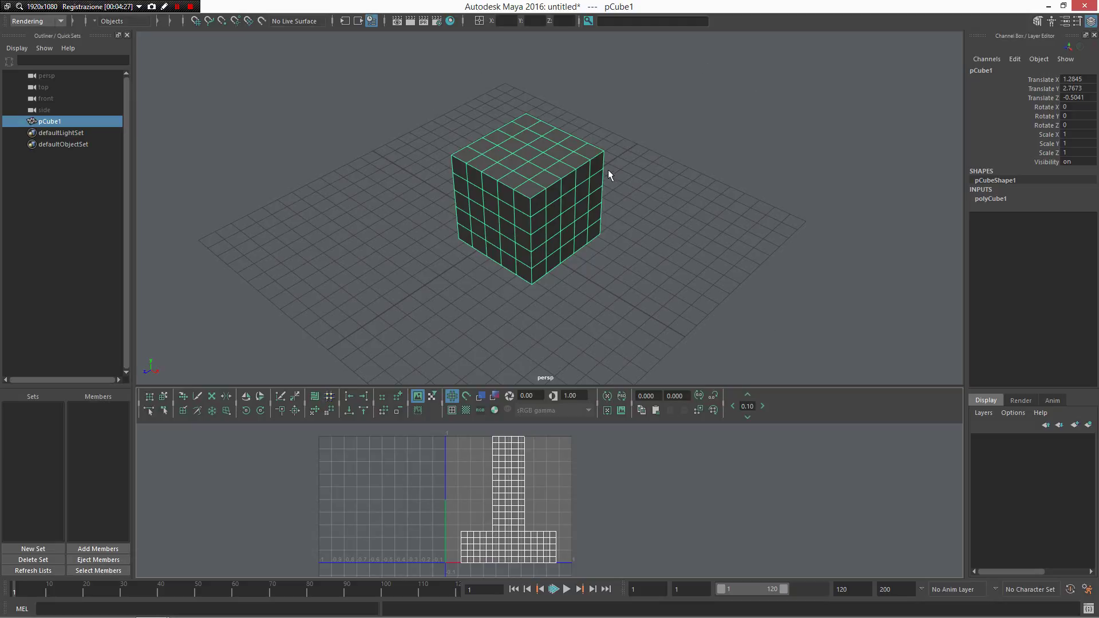
key(space)
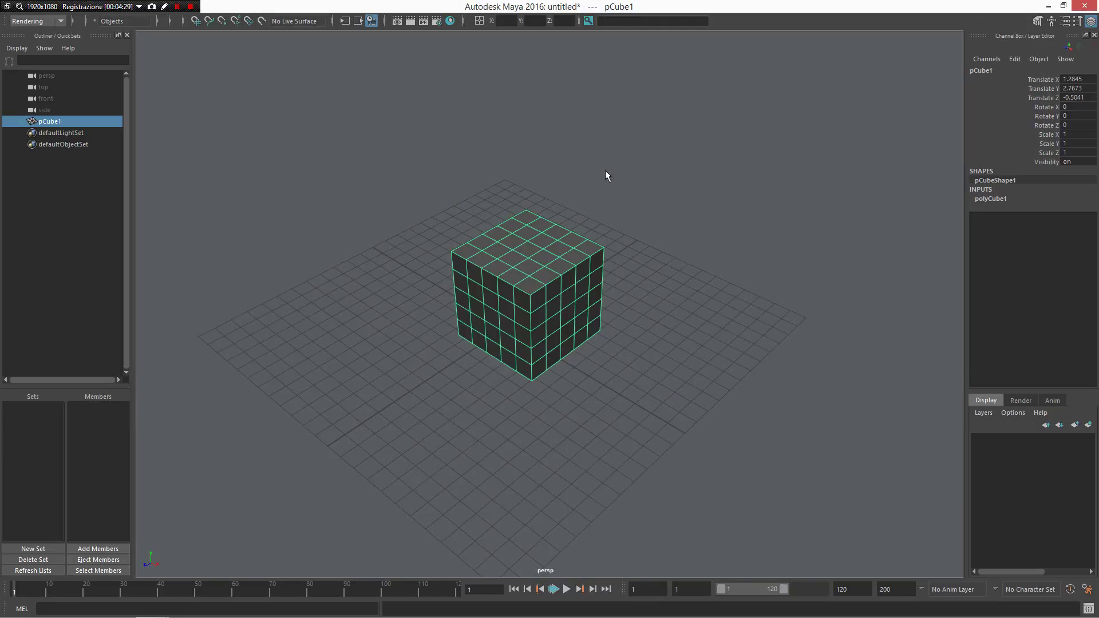
Tumble around the subdivided cube, then delete pCube1.
mouse_move(561, 250)
alt+mouse_down()
mouse_move(501, 333)
mouse_move(572, 301)
alt+mouse_up()
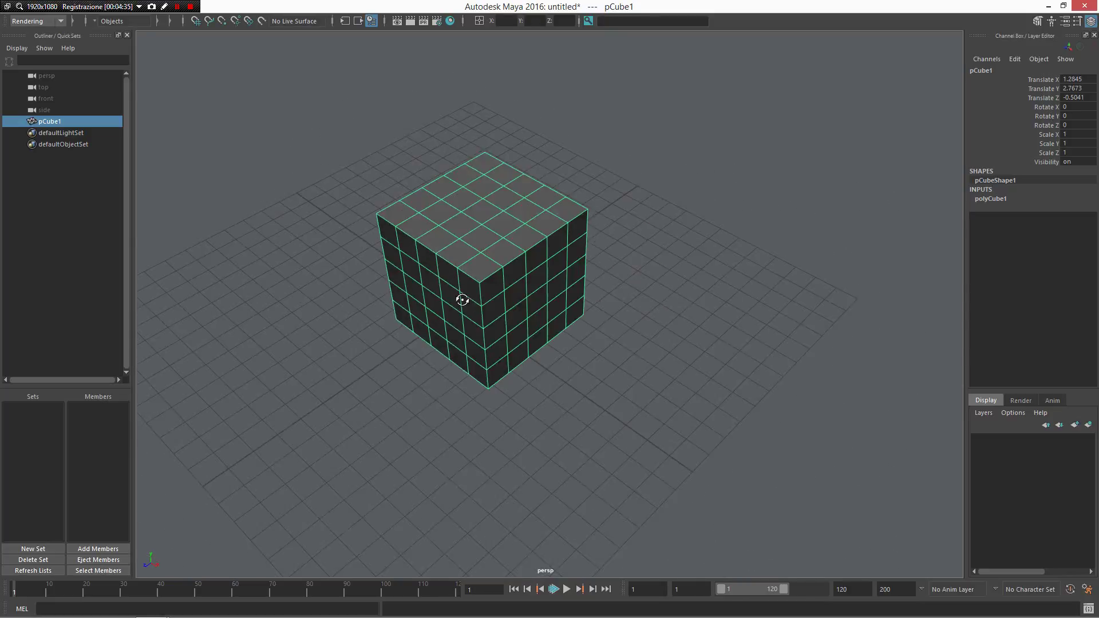
alt+drag(572, 300, 513, 309)
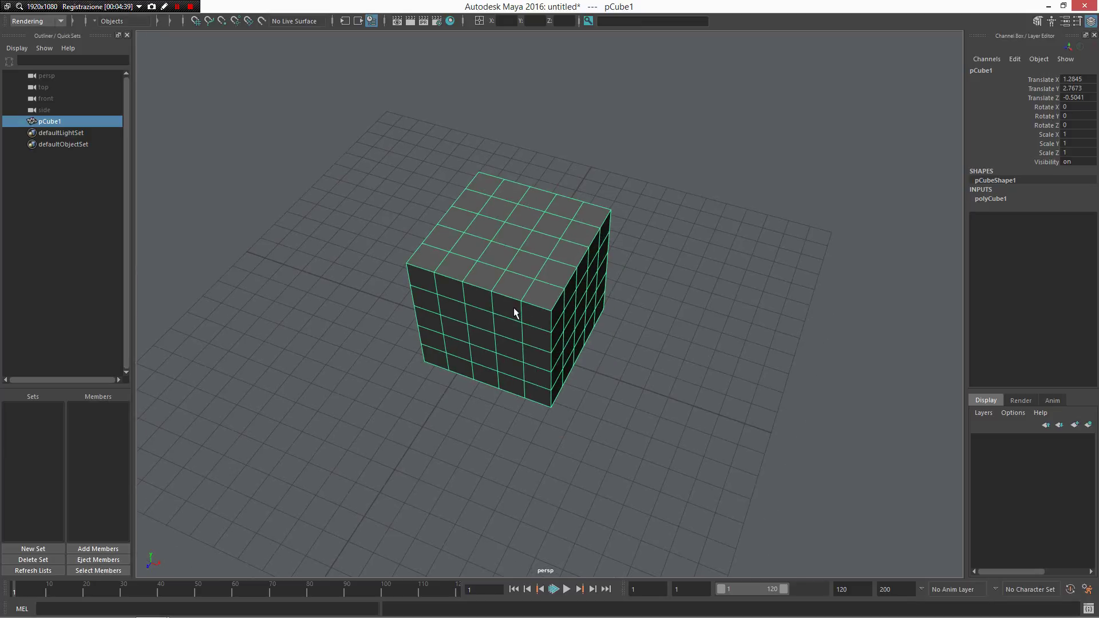
key(Delete)
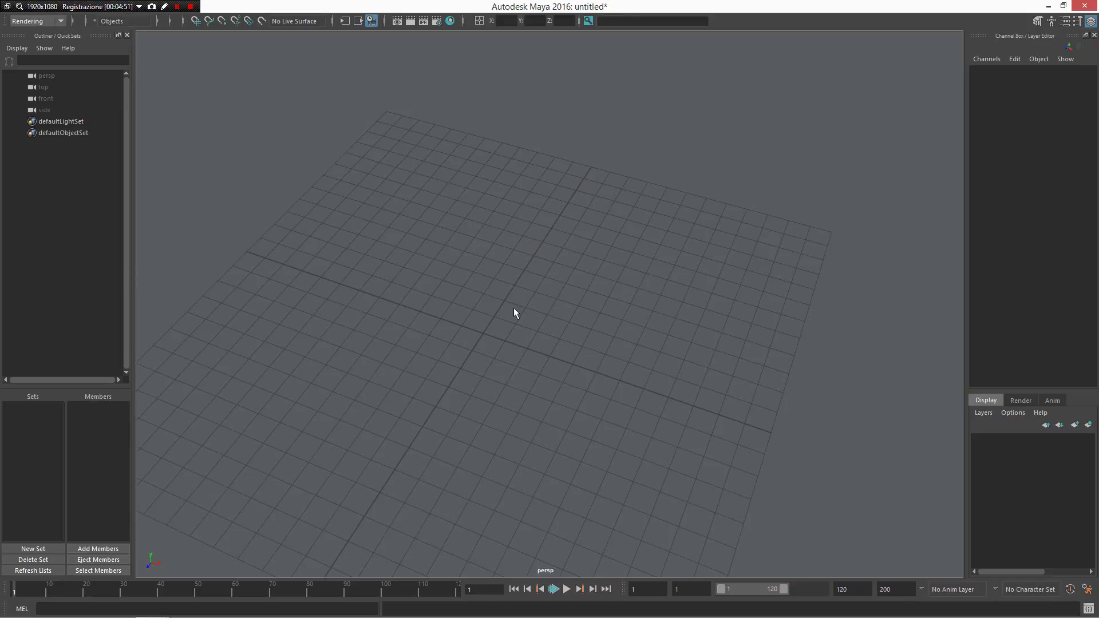
Draw a new polygon cube on the grid, then delete it.
key(space)
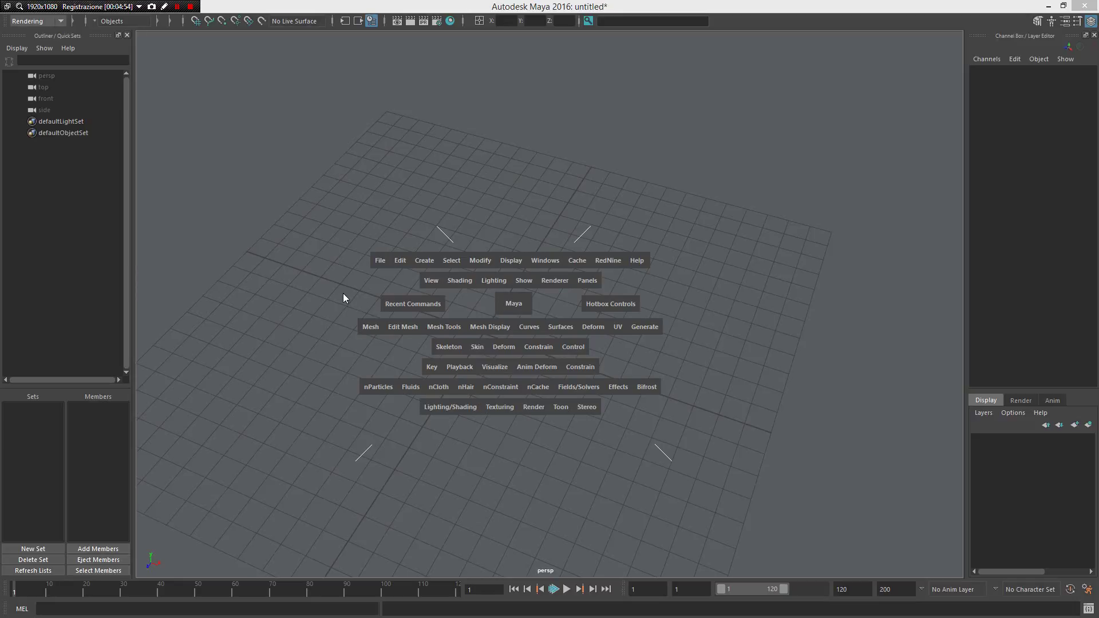
click(421, 262)
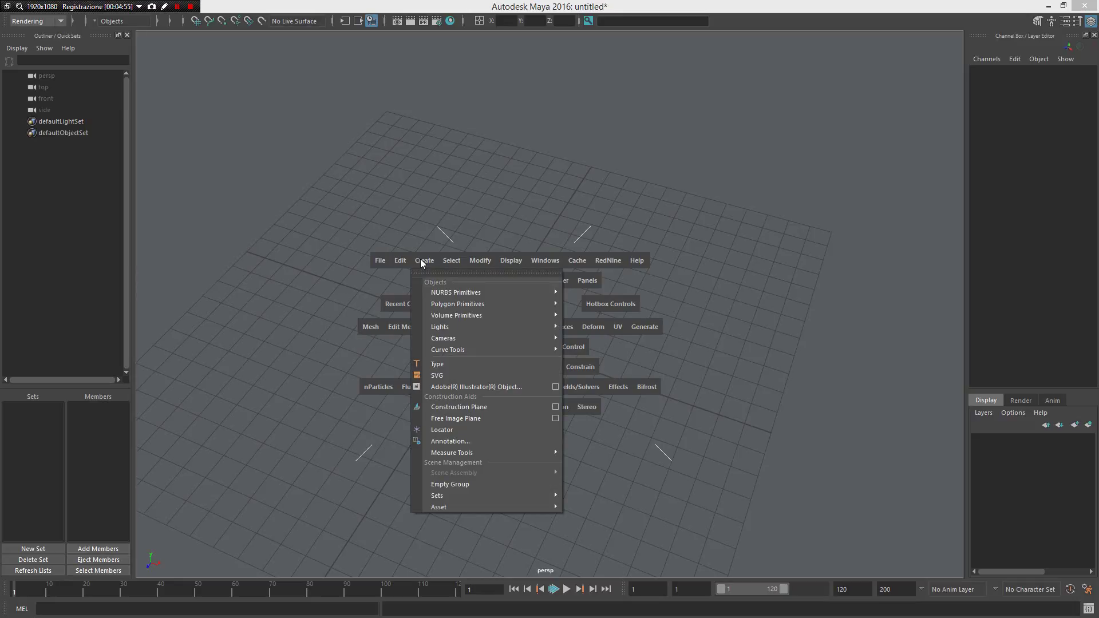
mouse_move(458, 304)
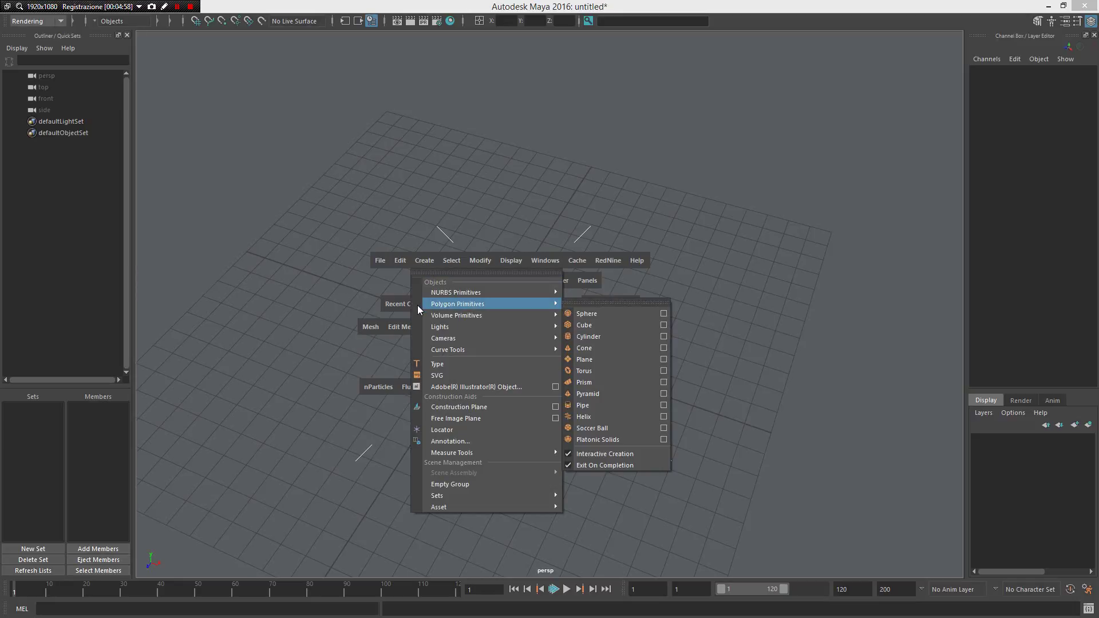
click(630, 324)
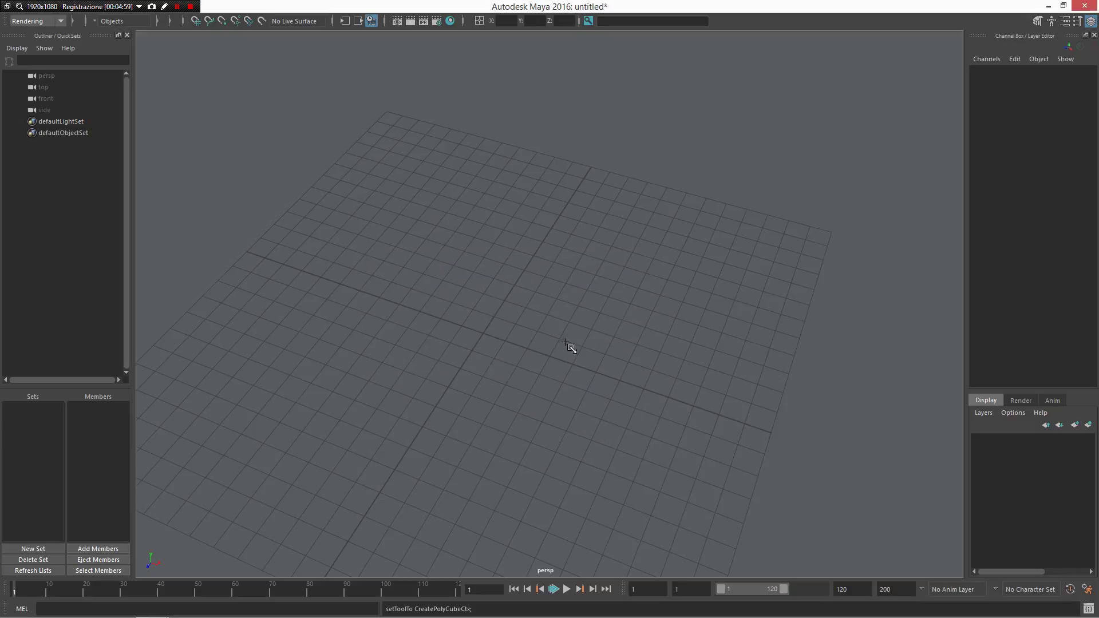
drag(490, 338, 544, 305)
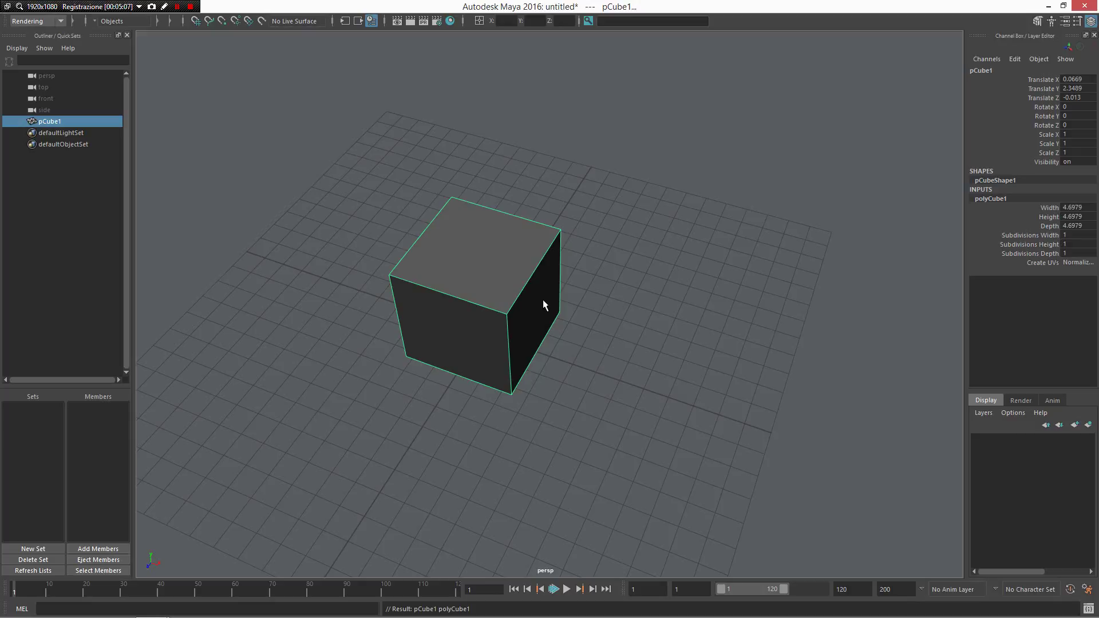
key(Delete)
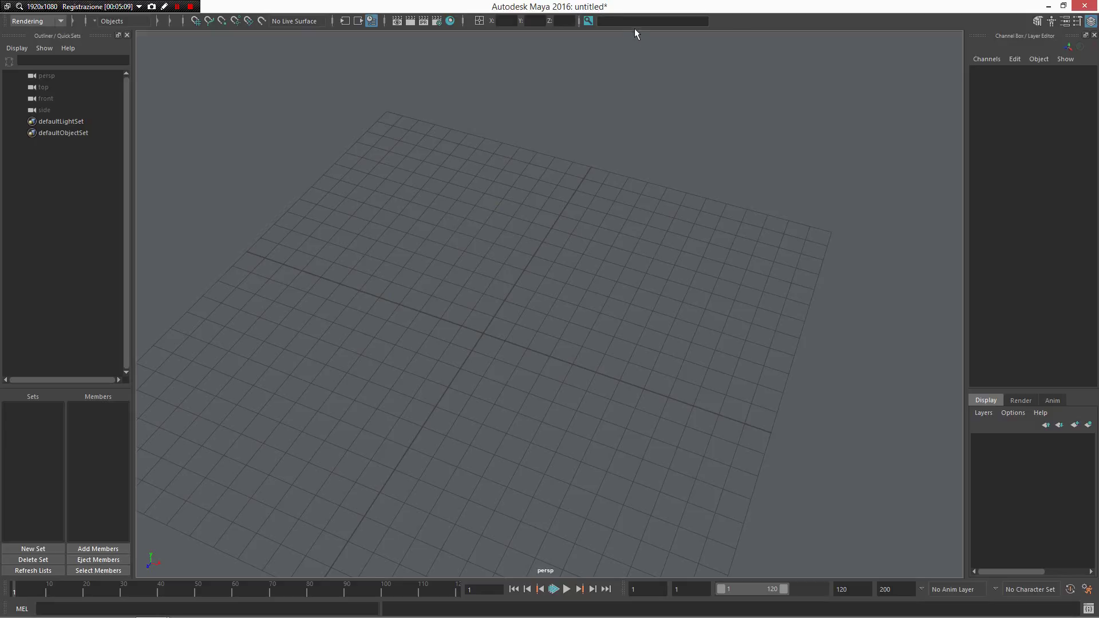
click(634, 20)
text(be)
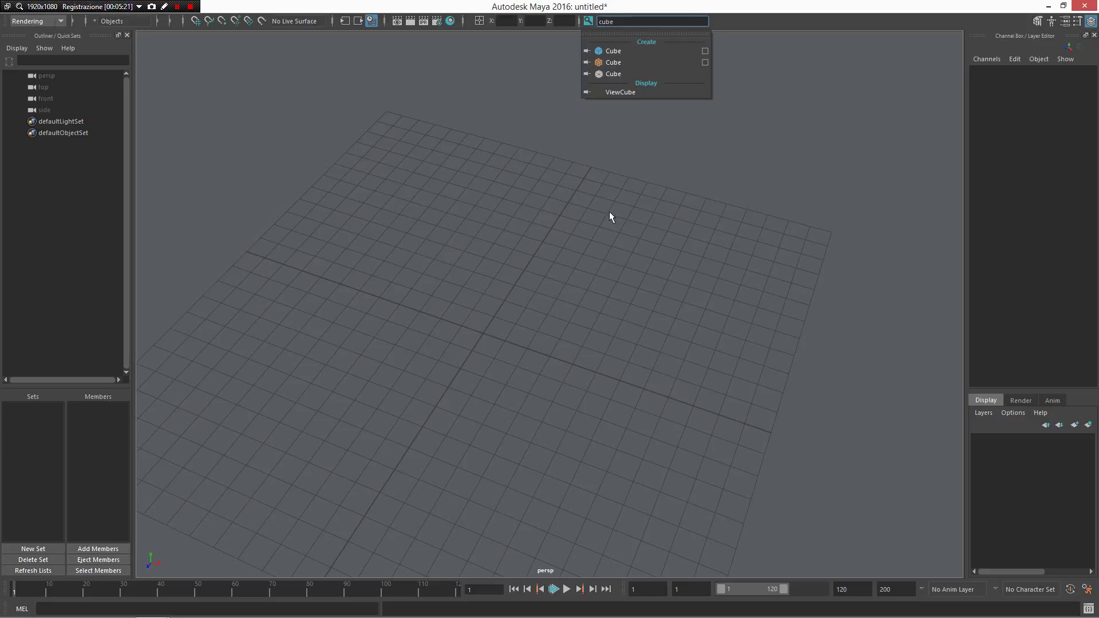
click(615, 66)
drag(483, 339, 572, 298)
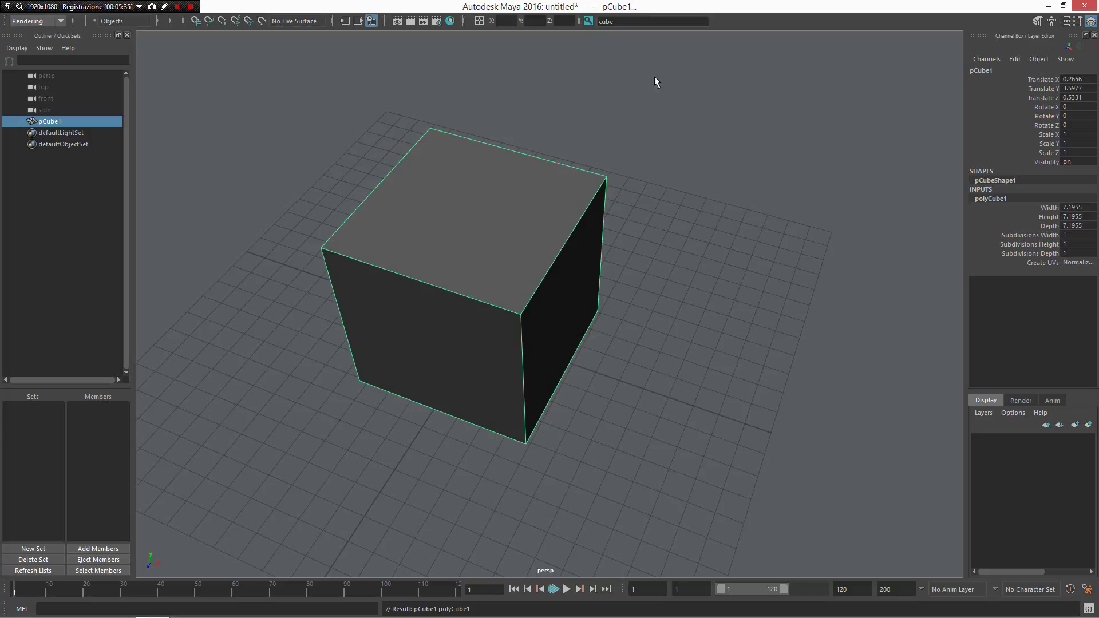
drag(634, 115, 504, 367)
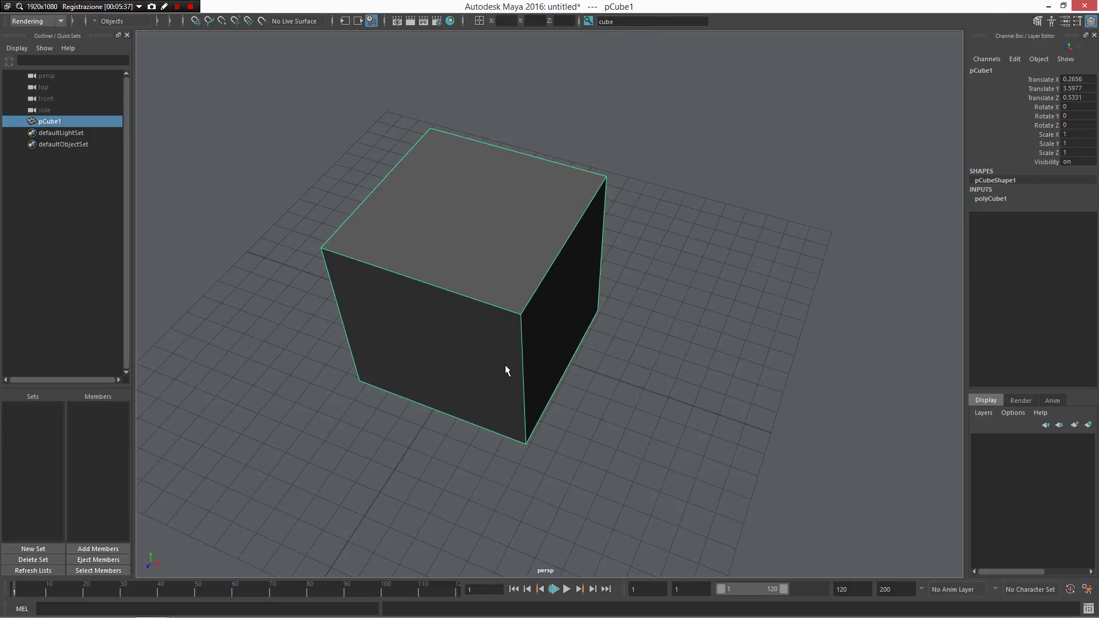
key(Delete)
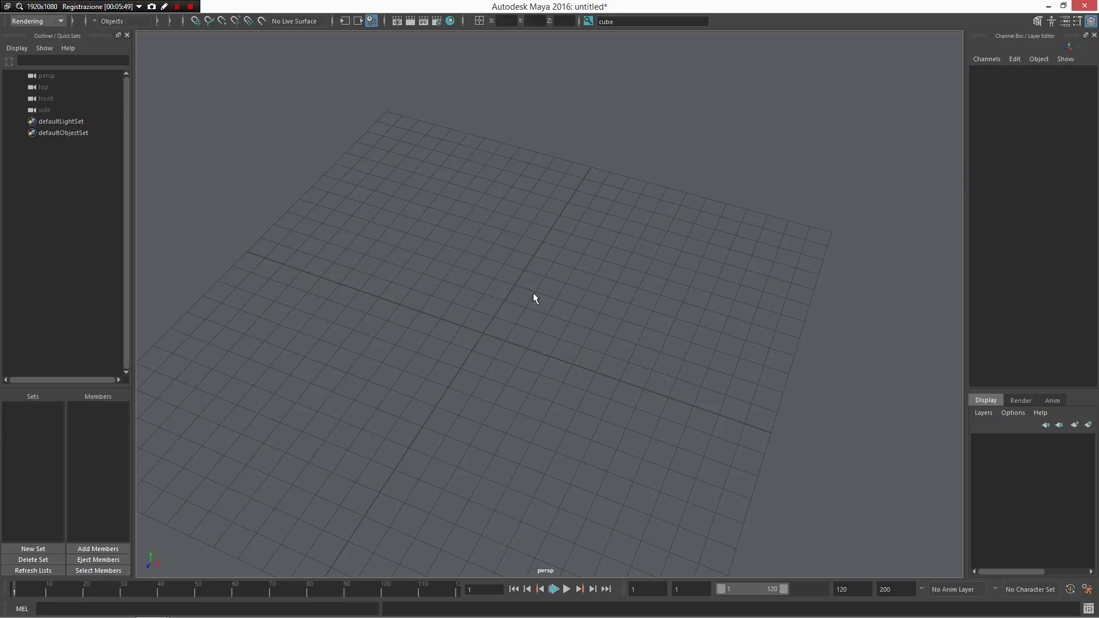
click(630, 20)
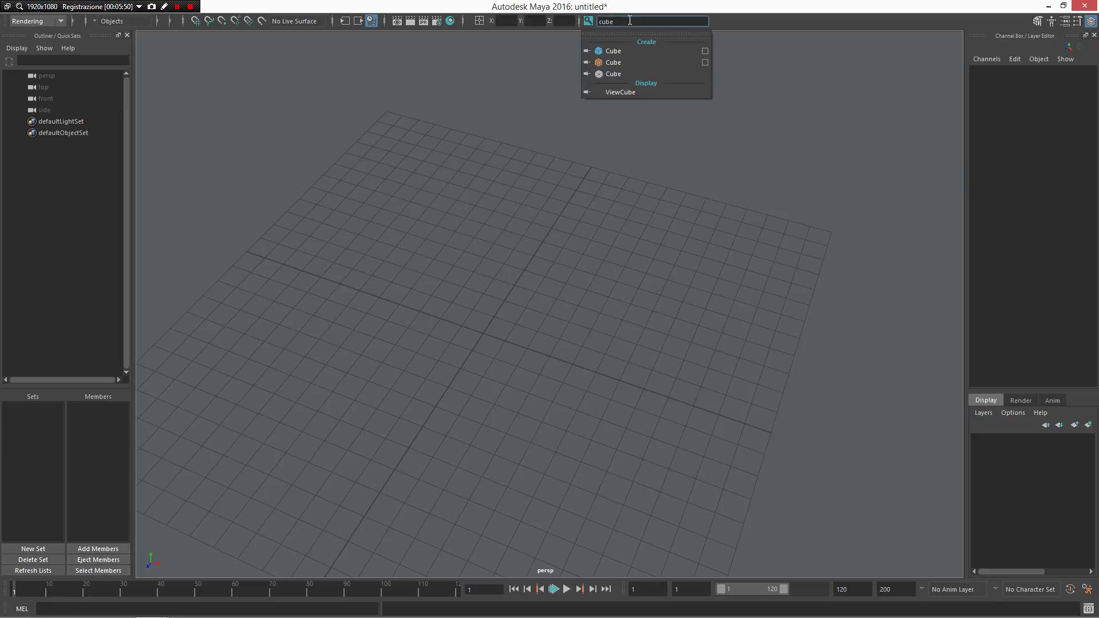
click(618, 52)
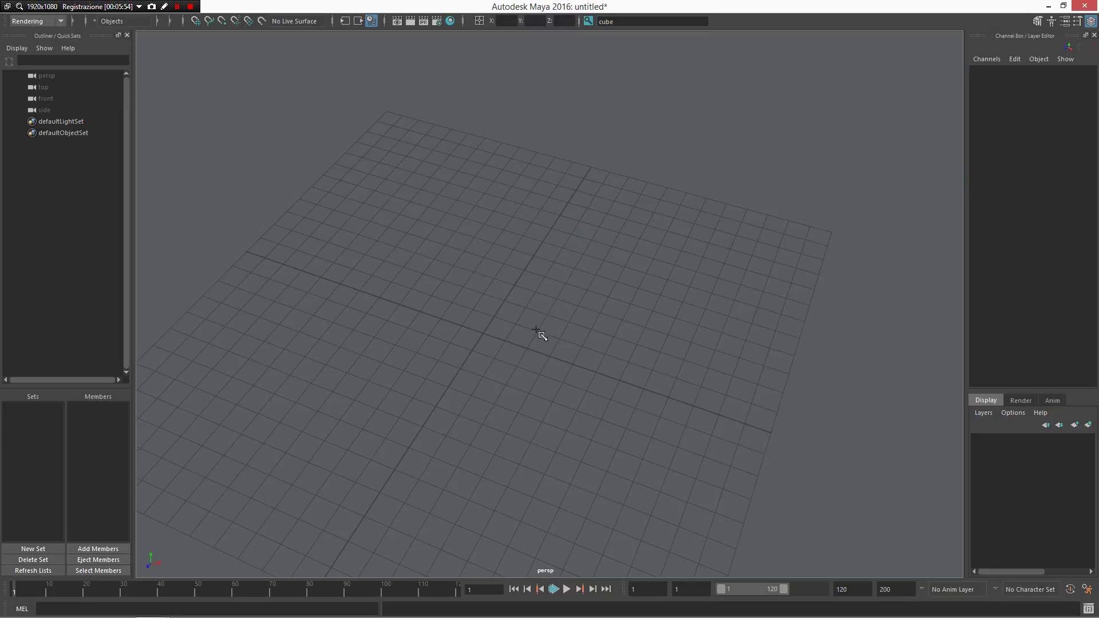
drag(499, 343, 561, 321)
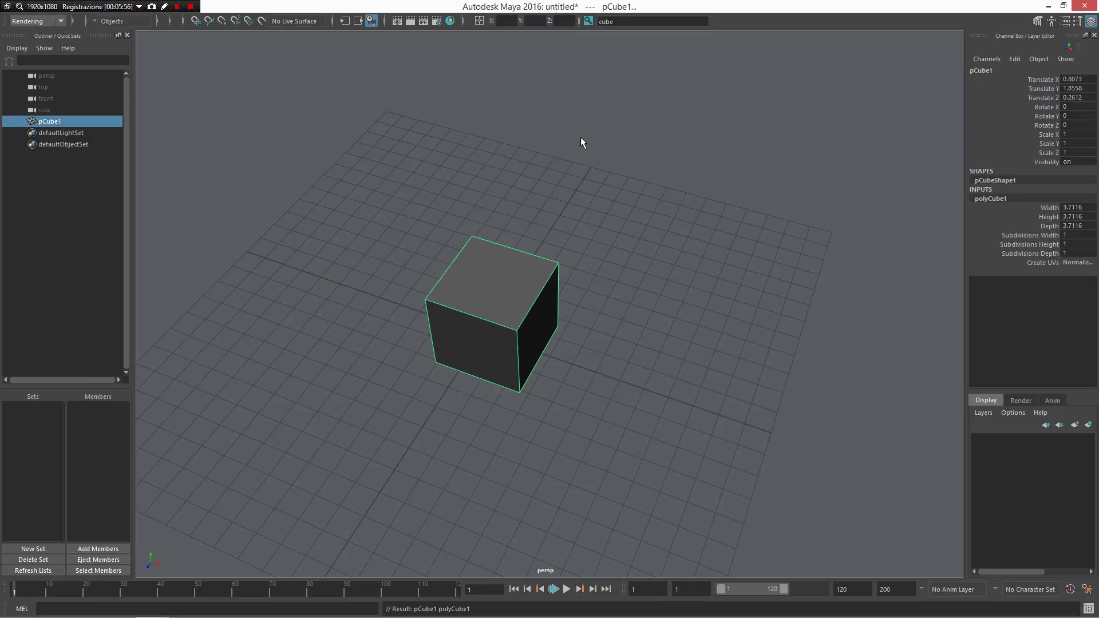
click(620, 21)
text(bev)
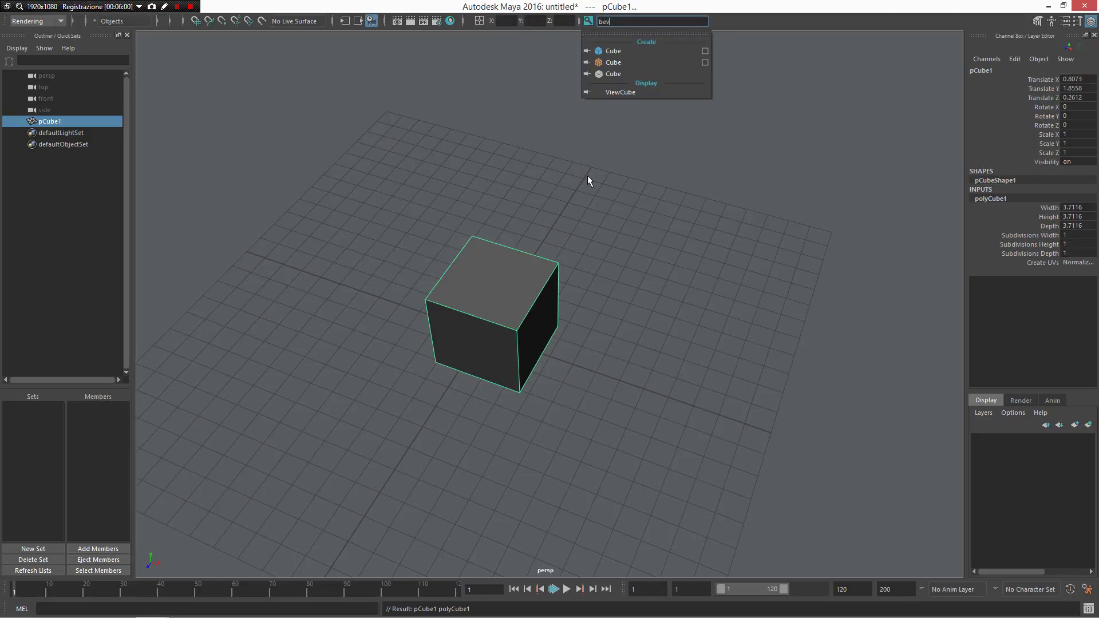
text(el)
click(651, 53)
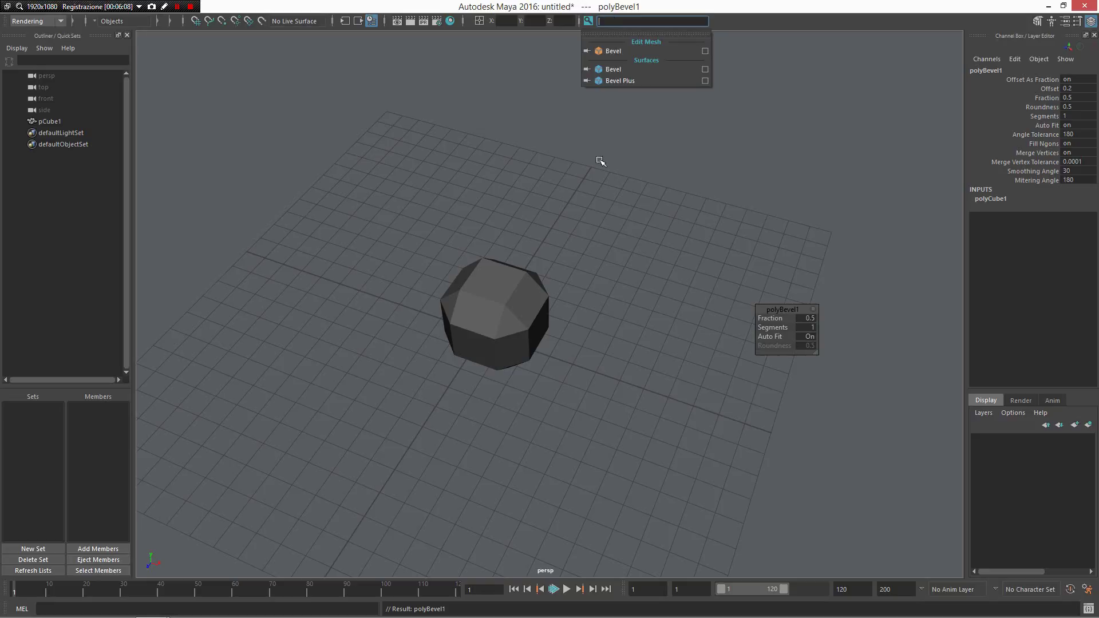
click(495, 315)
key(Delete)
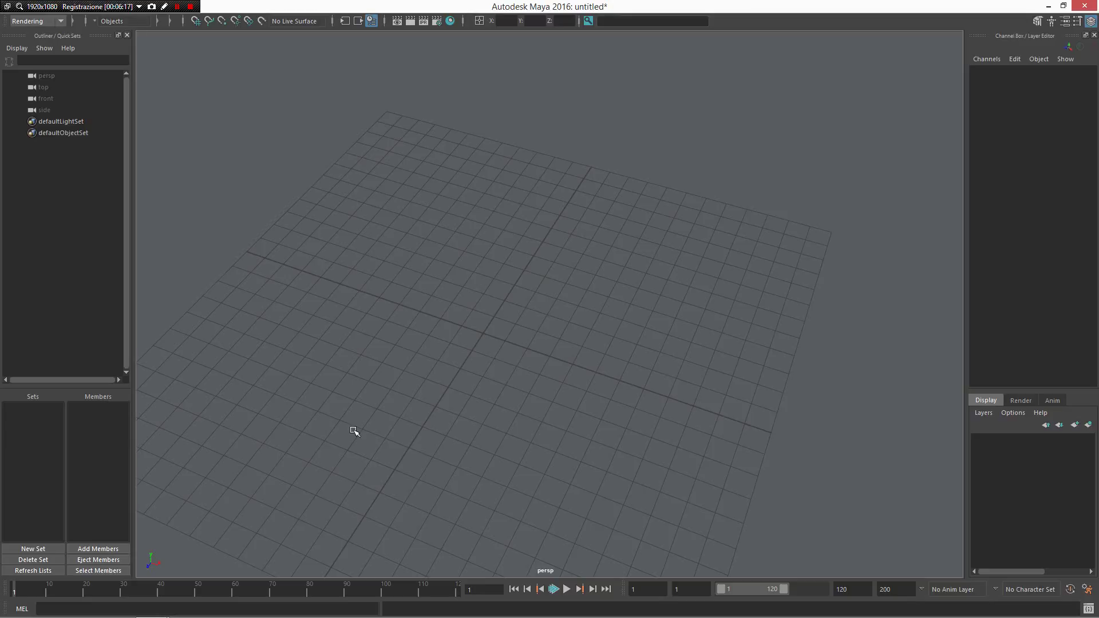
Create a roughly 6.32-unit polygon cube via Shift+right-click Polygons > Cube and select it.
right_click(439, 372)
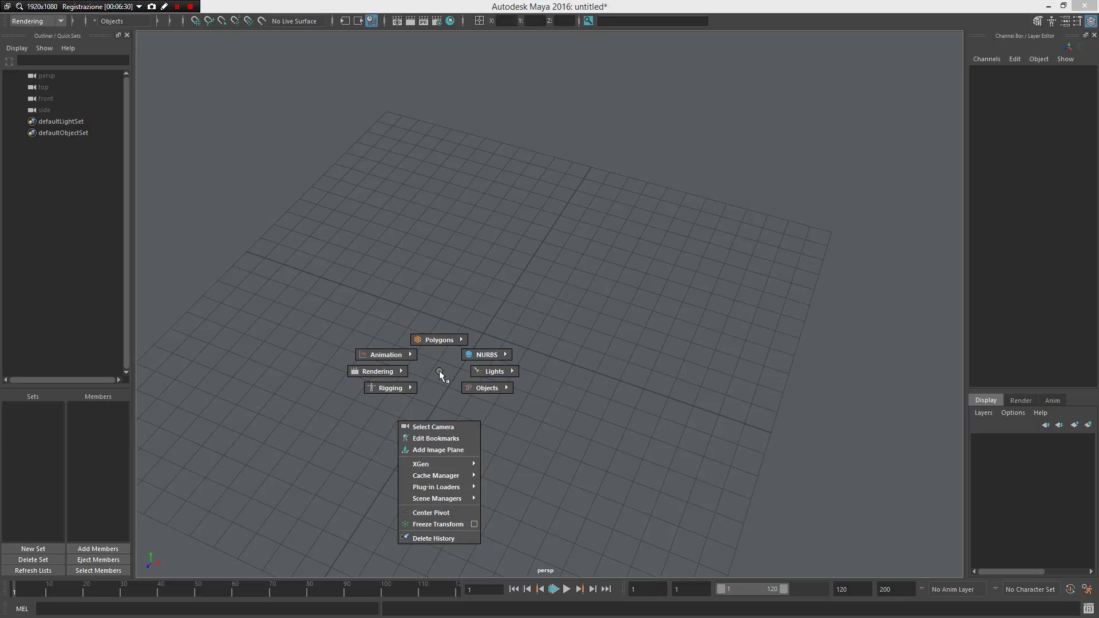
shift+right_click(435, 333)
right_click(439, 370)
right_click(441, 372)
mouse_move(441, 371)
right_down()
mouse_move(364, 303)
mouse_move(501, 301)
right_up()
drag(572, 341, 575, 295)
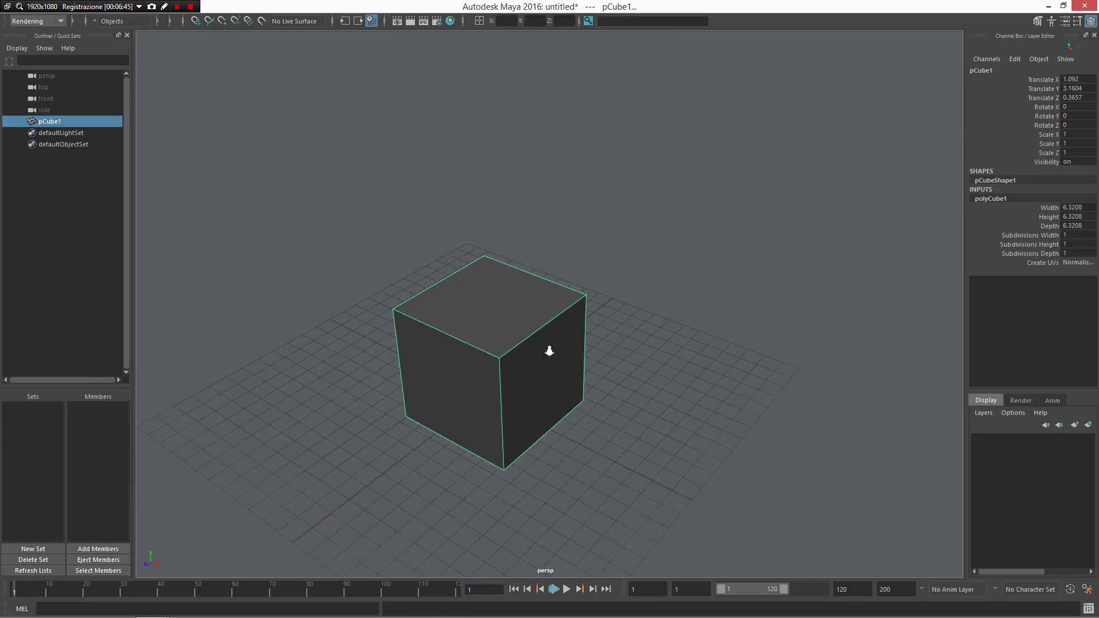
alt+drag(550, 346, 552, 118)
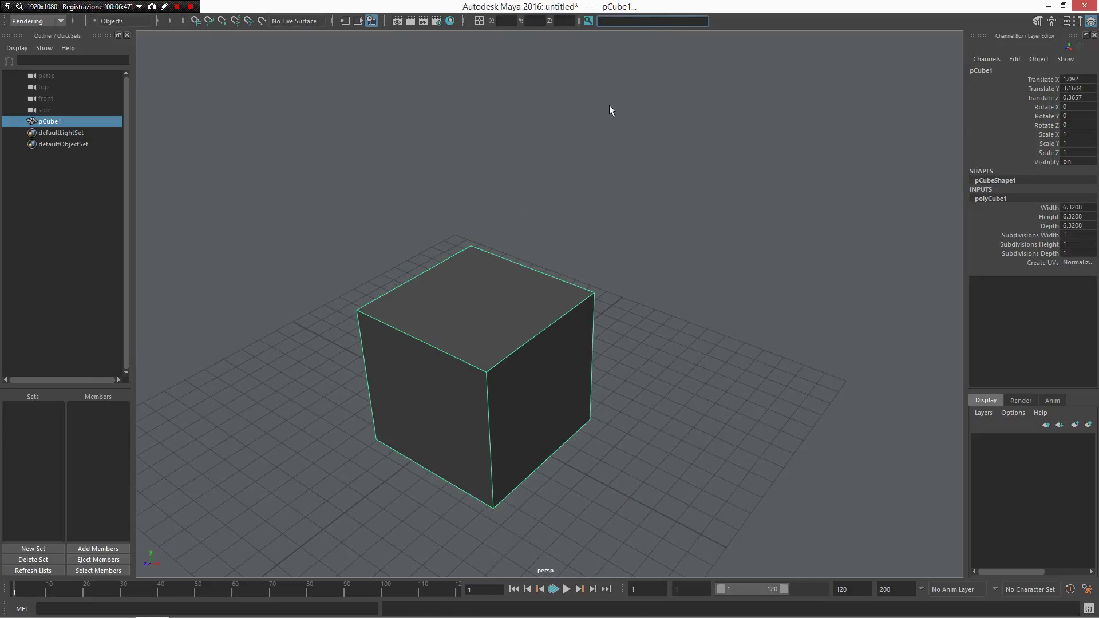
click(576, 149)
click(536, 301)
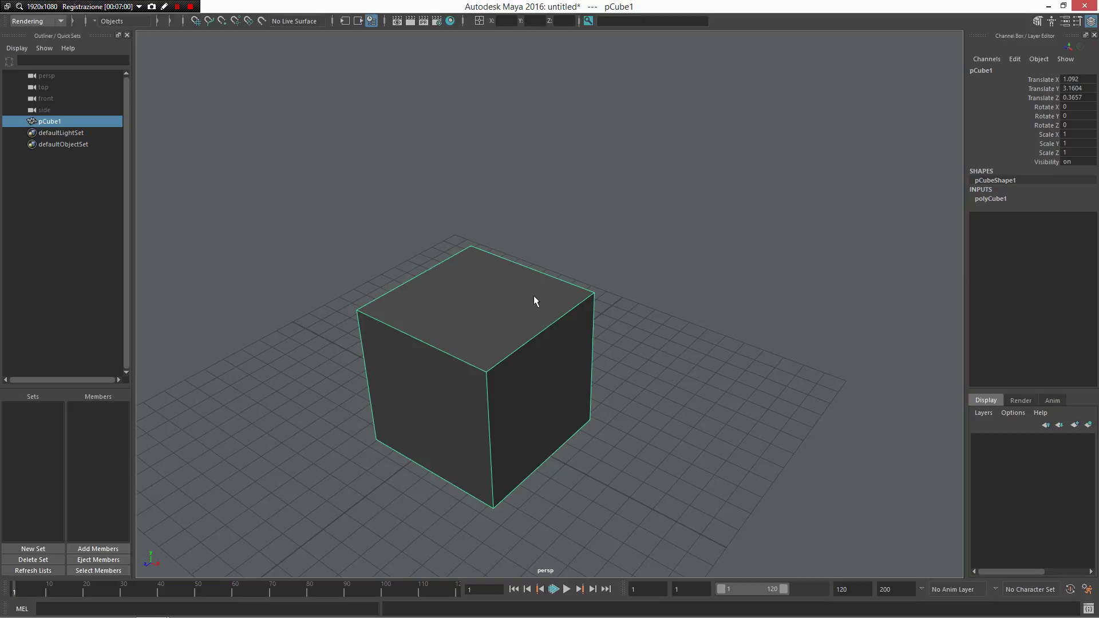
Bevel pCube1's edges (polyBevel1), then delete the bevelled cube.
shift+right_click(533, 333)
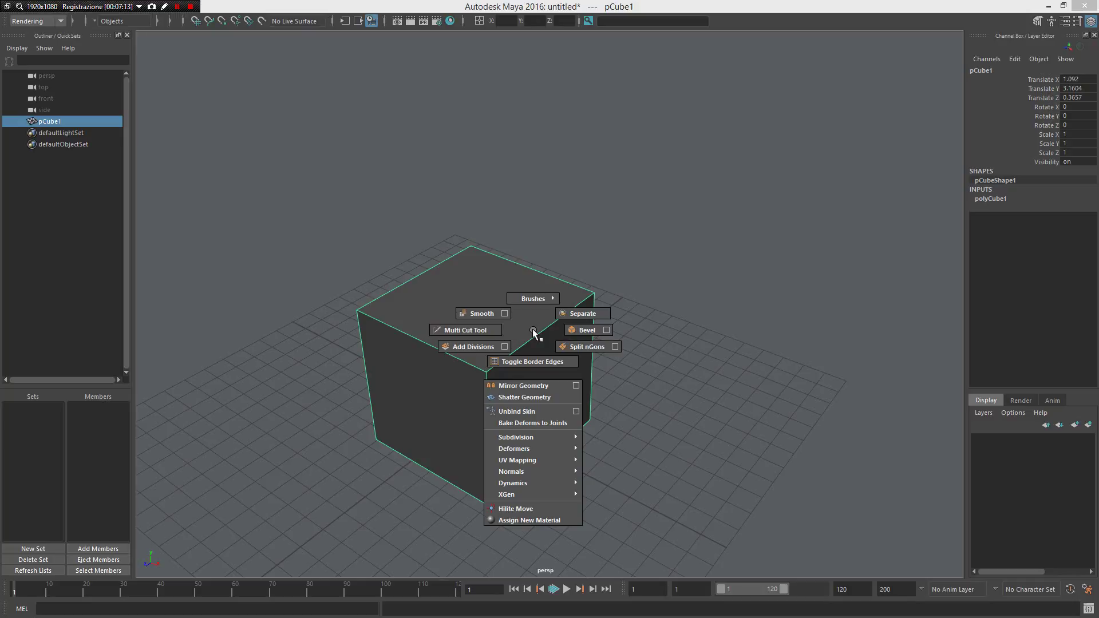
shift+right_drag(533, 333, 594, 339)
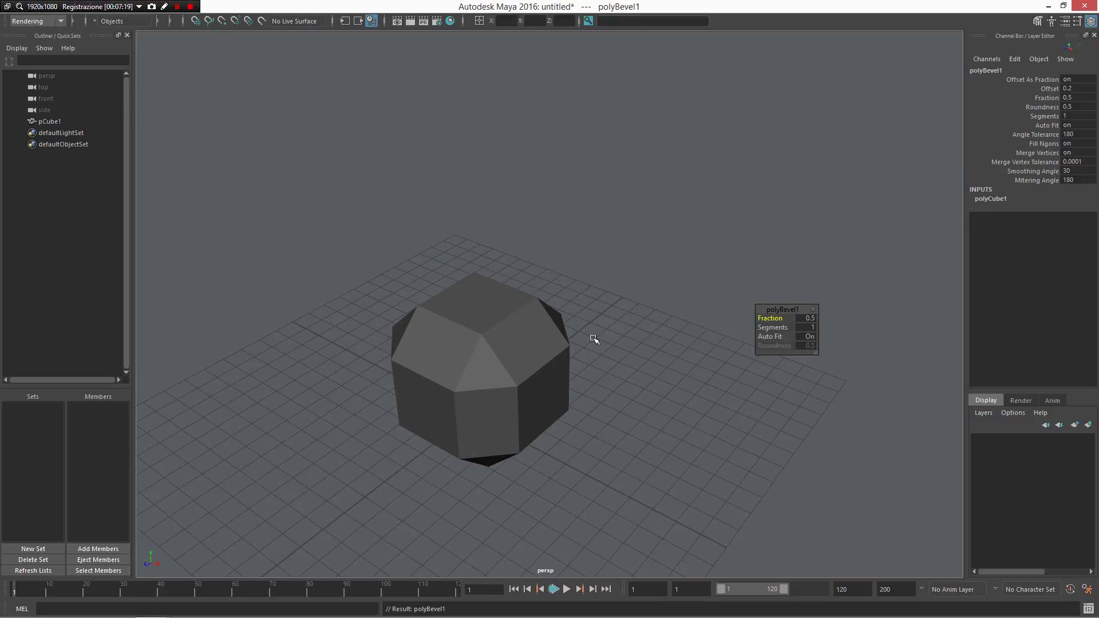
click(505, 317)
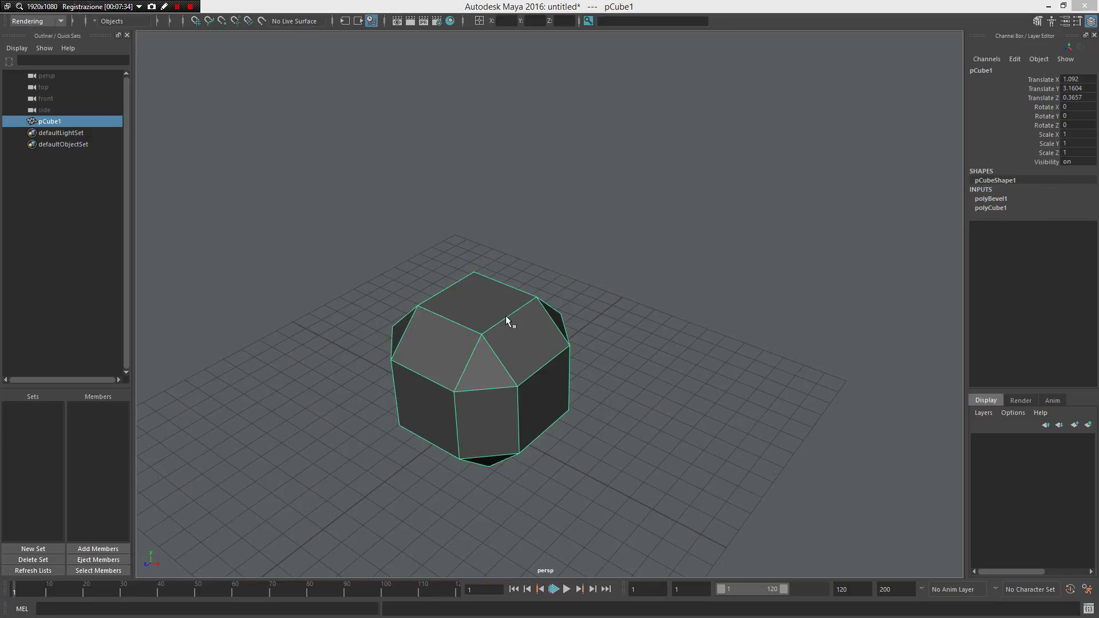
shift+right_click(506, 317)
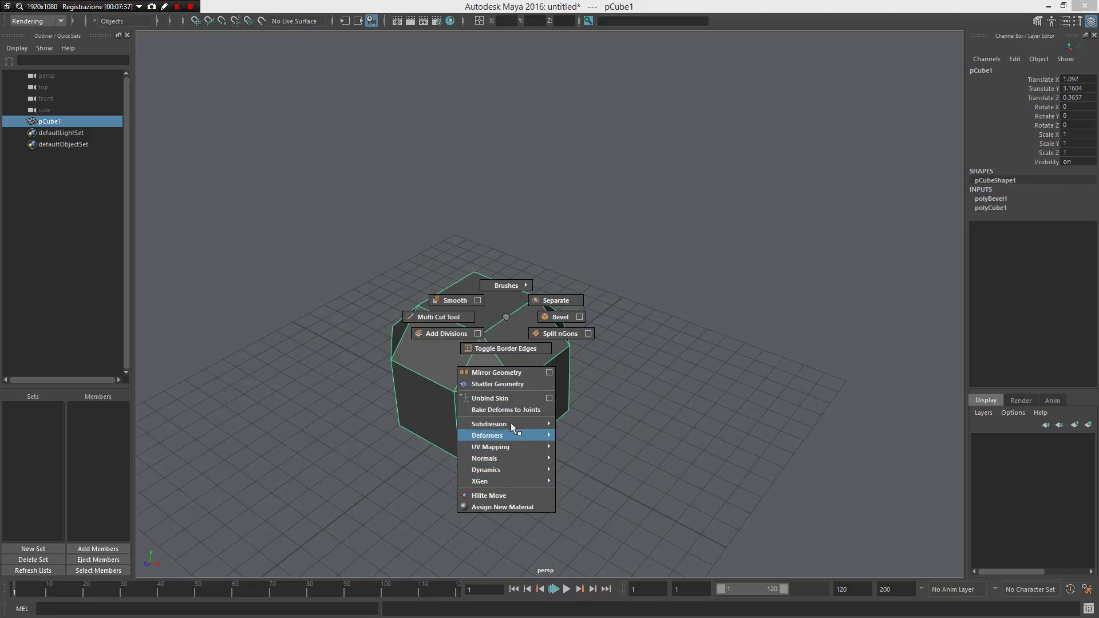
mouse_move(488, 435)
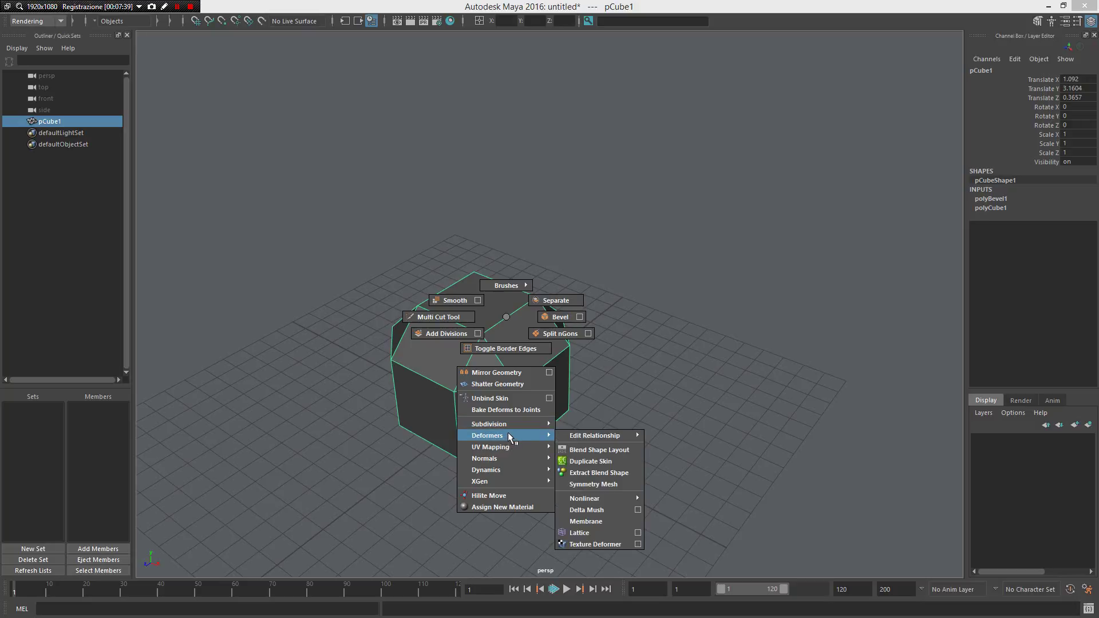
click(367, 436)
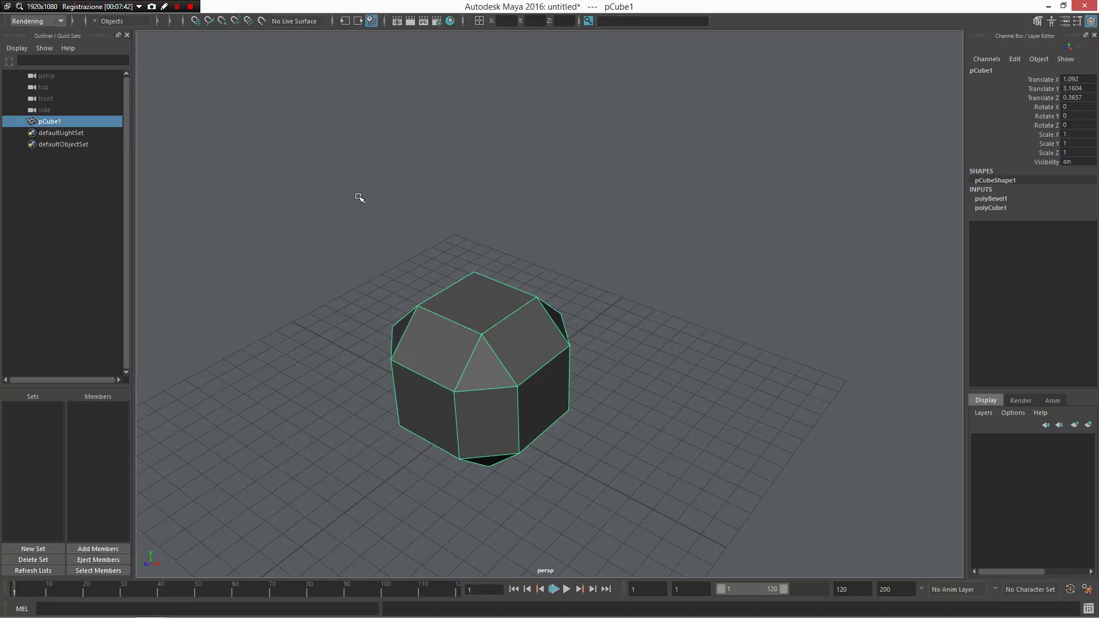
key(Delete)
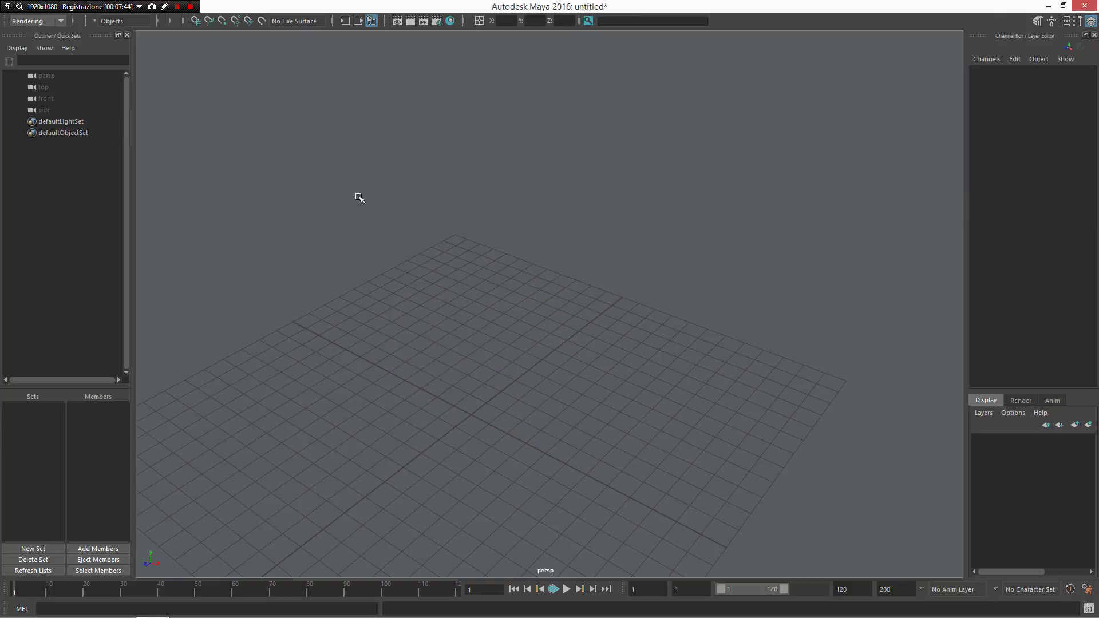
Draw a polygon sphere of radius 2.2088 left of the grid centre.
mouse_move(442, 255)
alt+mouse_down()
mouse_move(477, 229)
mouse_move(481, 339)
mouse_move(481, 314)
mouse_move(452, 327)
alt+mouse_up()
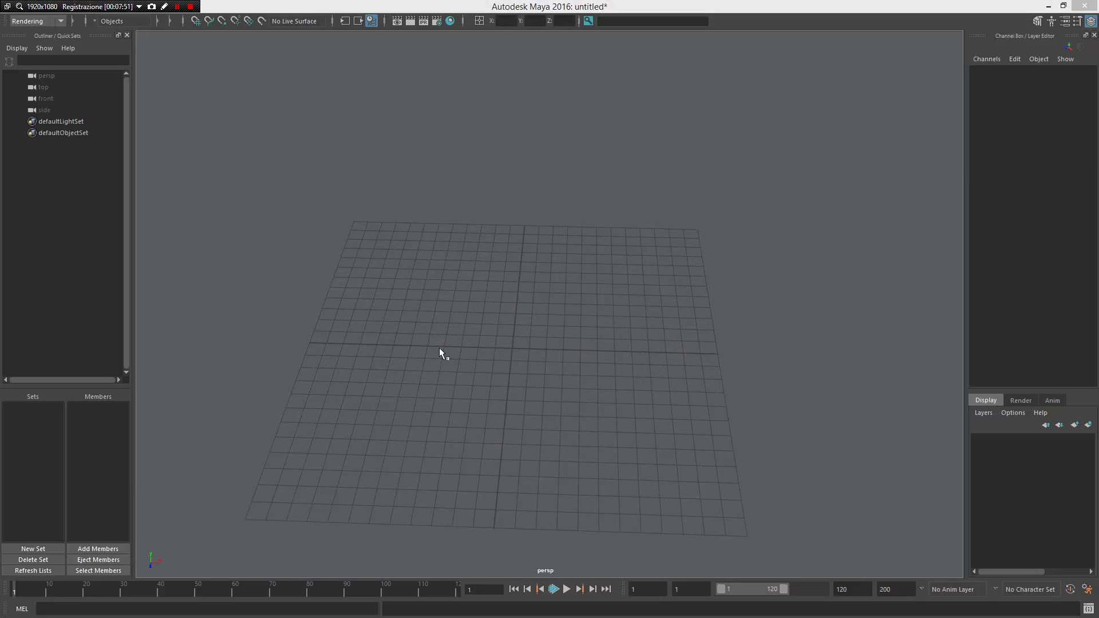
shift+right_drag(442, 277, 366, 277)
drag(404, 359, 447, 363)
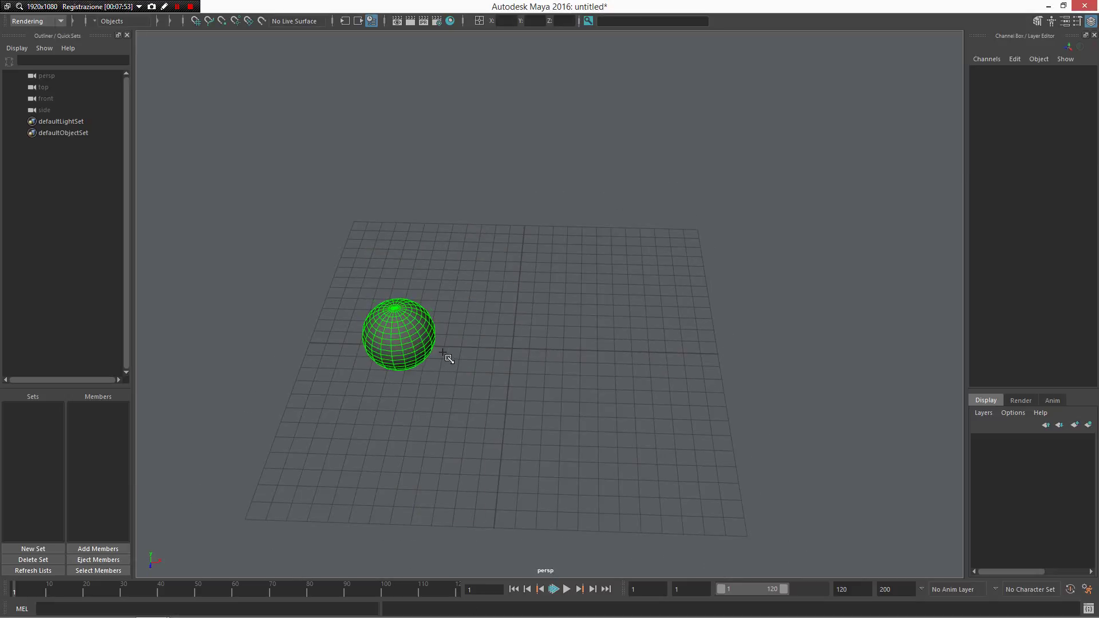
Draw a 3.7477 polygon cube right of the sphere, then select only the sphere.
mouse_move(558, 401)
shift+right_down()
mouse_move(575, 293)
mouse_move(619, 296)
shift+right_up()
drag(572, 378, 621, 352)
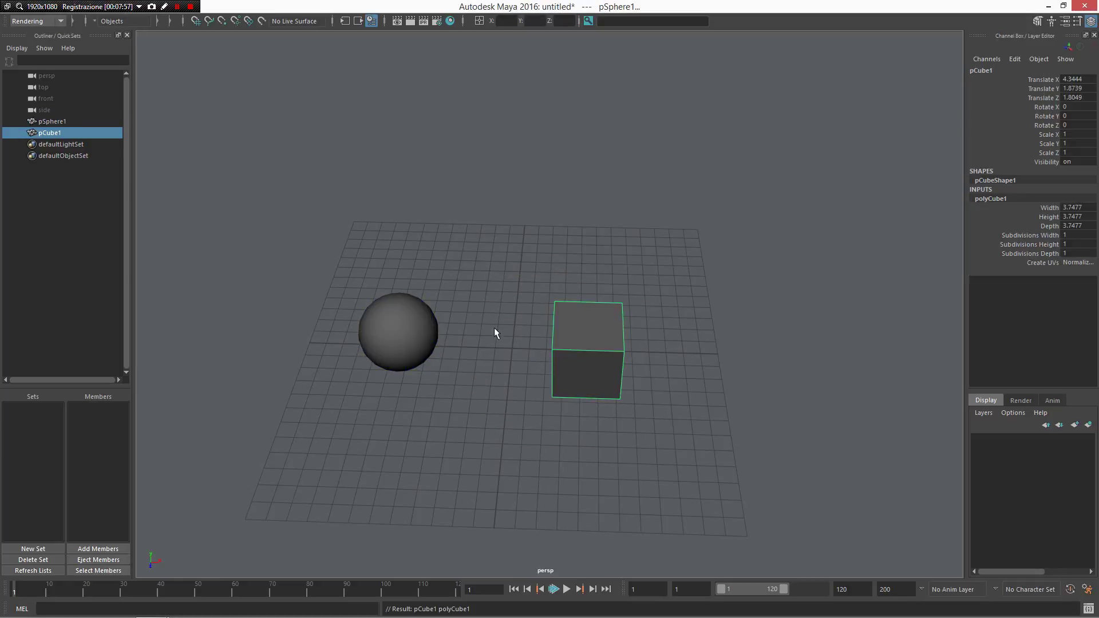
click(446, 324)
click(379, 321)
shift+click(602, 339)
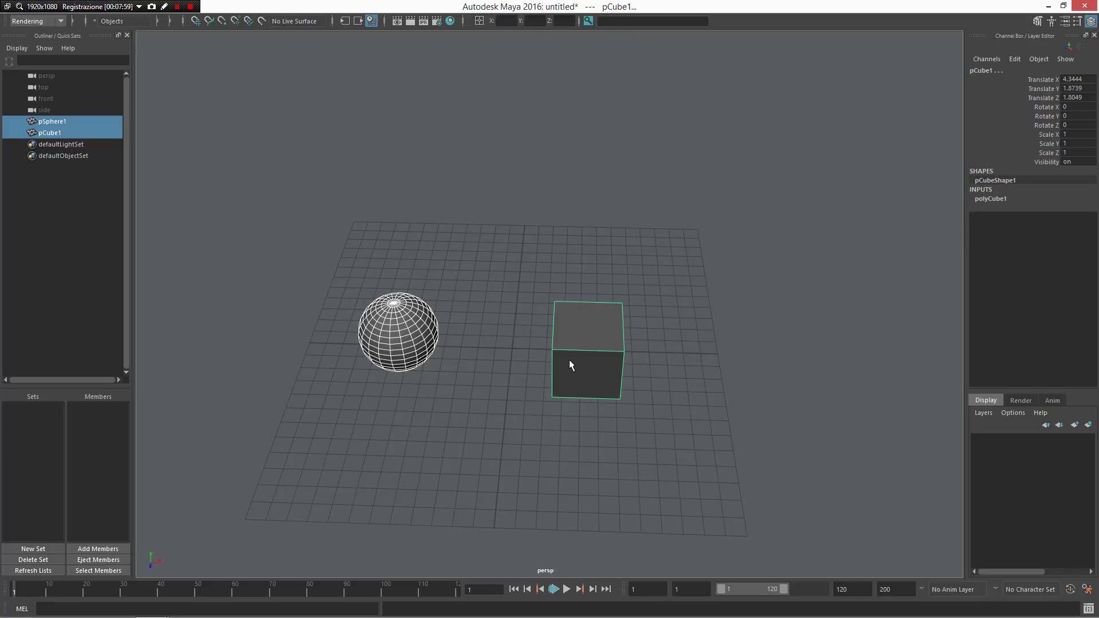
shift+right_click(572, 344)
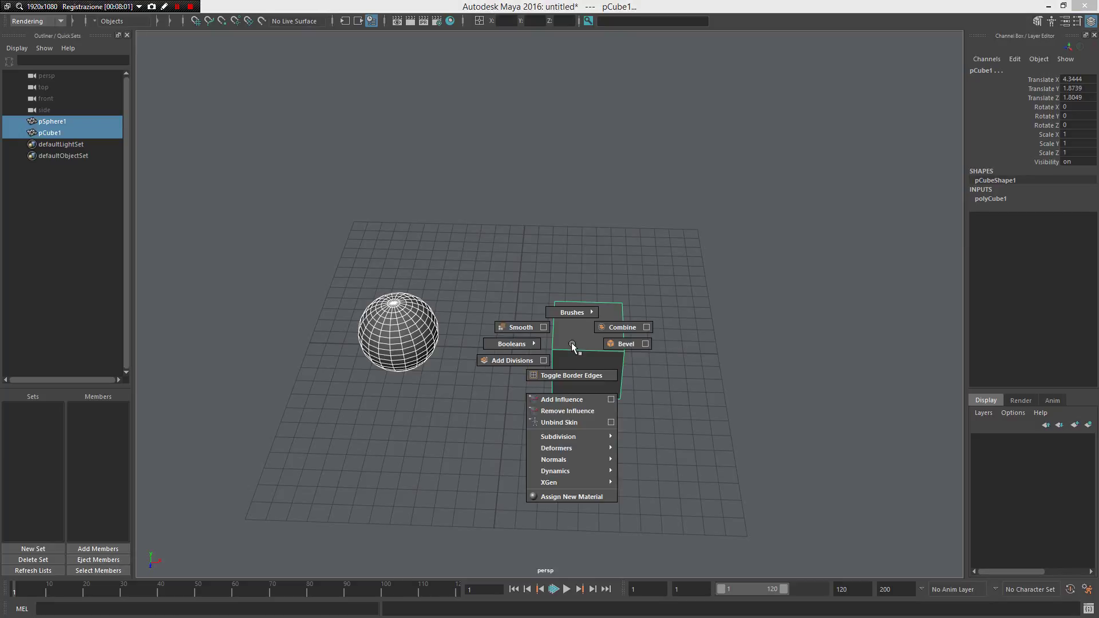
click(479, 241)
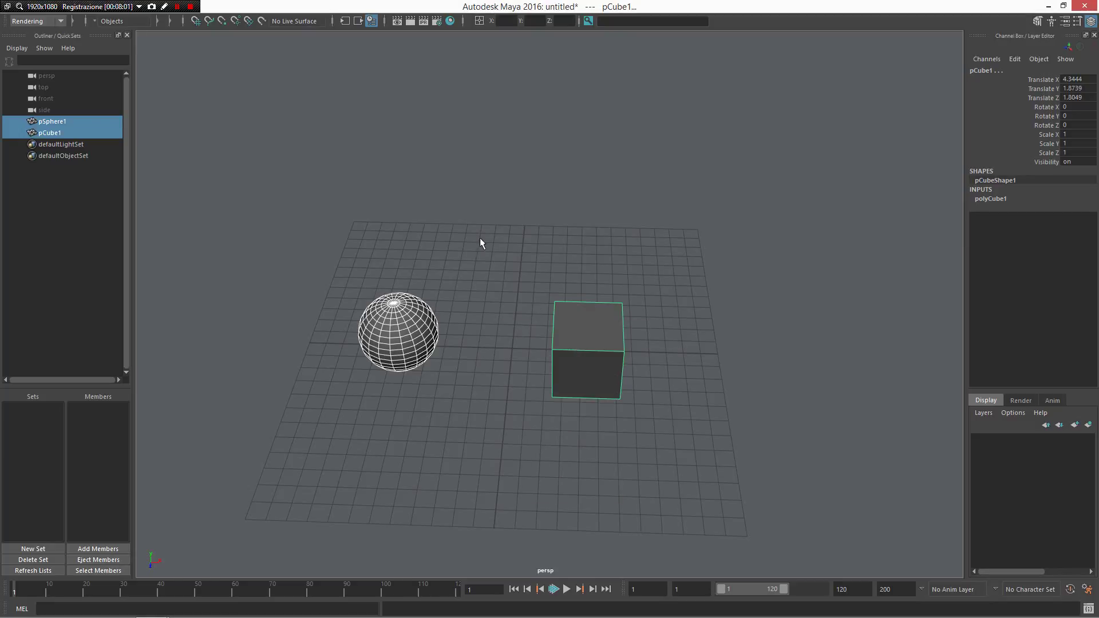
drag(479, 241, 427, 371)
Cut the sphere out of the cube with a Boolean difference, then delete the resulting pCube2.
mouse_move(448, 335)
mouse_down()
mouse_move(596, 363)
mouse_move(403, 309)
mouse_up()
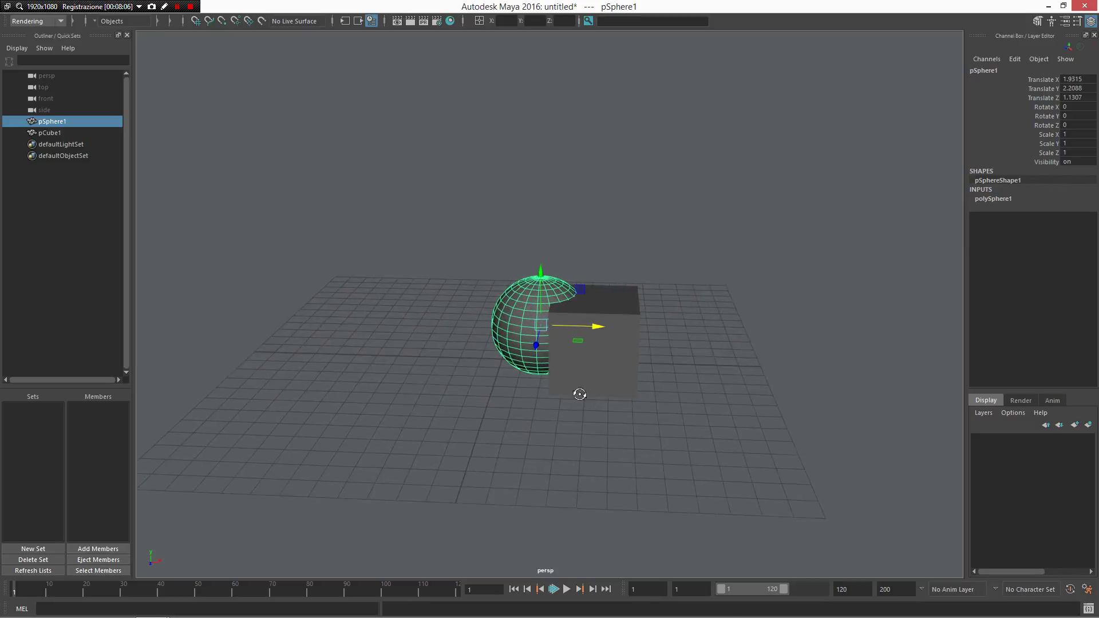
click(595, 328)
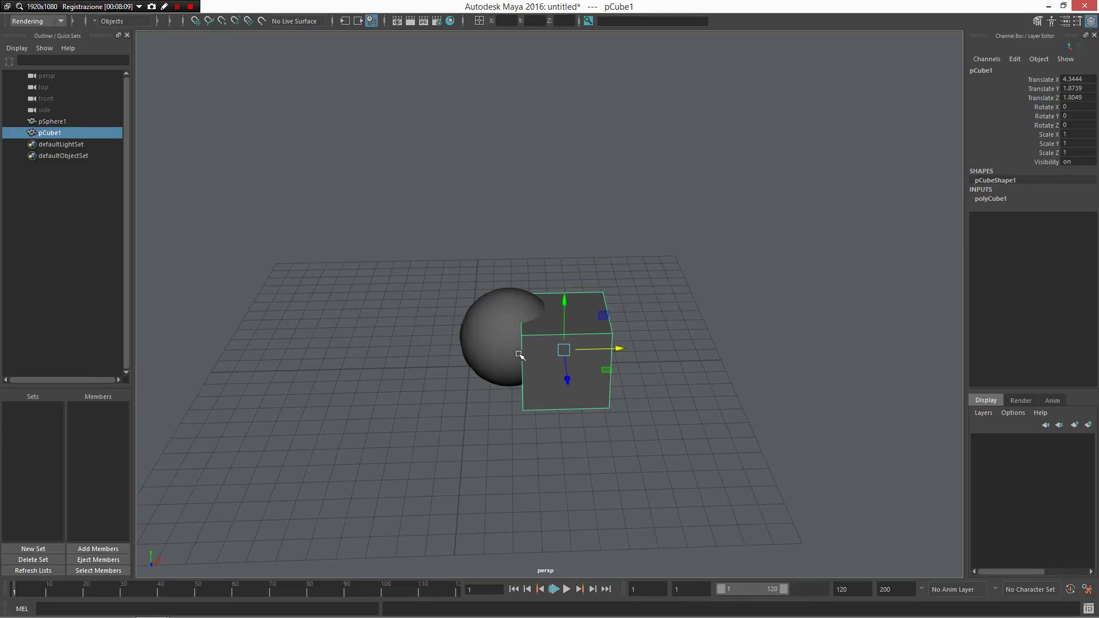
shift+click(480, 342)
shift+right_click(513, 343)
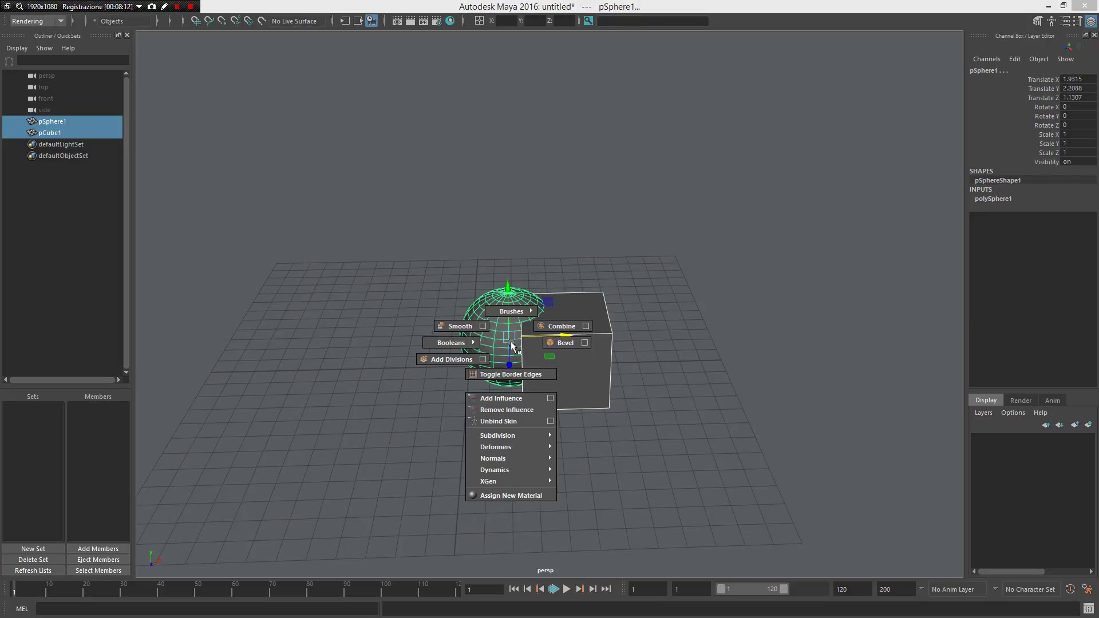
shift+right_drag(512, 343, 397, 339)
mouse_move(479, 417)
alt+mouse_down()
mouse_move(570, 436)
mouse_move(505, 434)
alt+mouse_up()
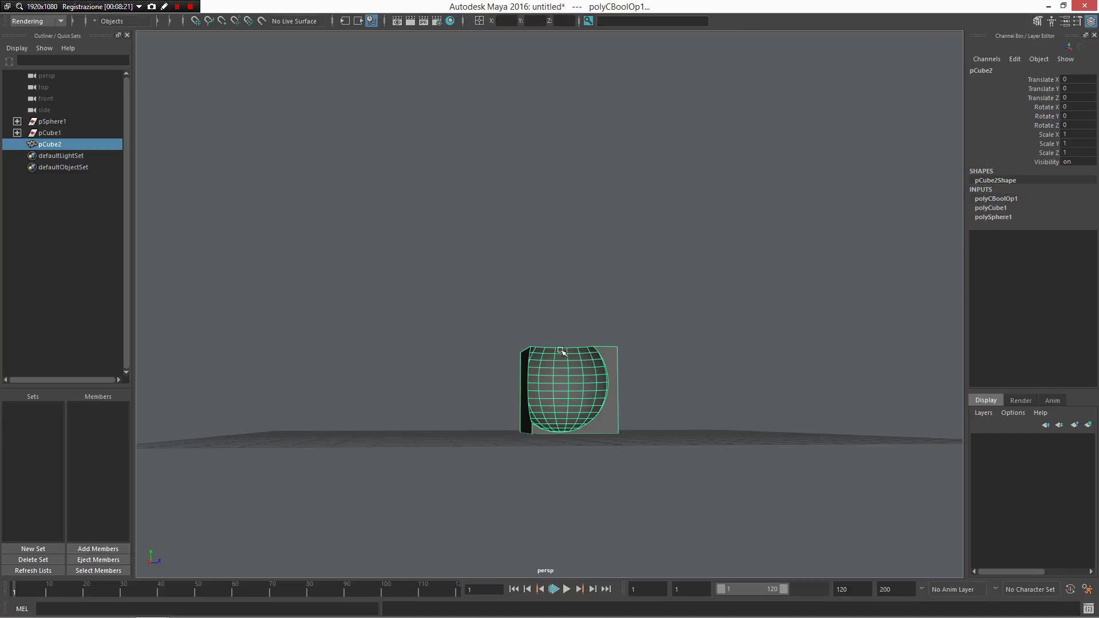
mouse_move(578, 403)
alt+mouse_down()
mouse_move(584, 428)
mouse_move(569, 323)
alt+mouse_up()
key(Delete)
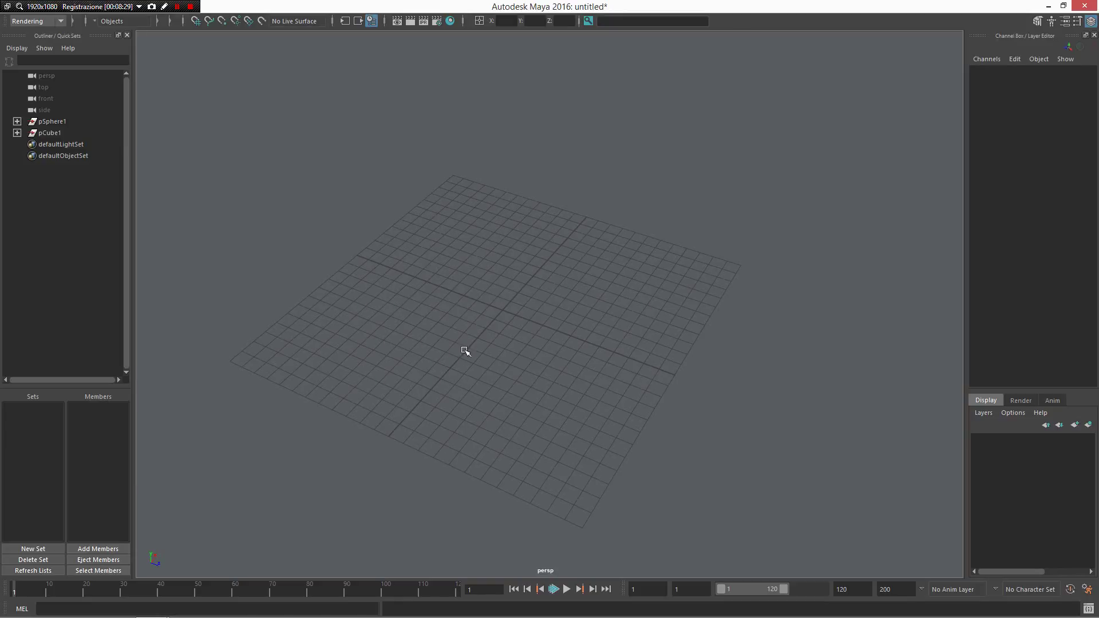
Draw a polygon plane on the grid with 7 by 3 subdivisions and reselect it.
mouse_move(504, 337)
right_down()
mouse_move(524, 282)
mouse_move(564, 301)
right_up()
mouse_move(398, 432)
mouse_down()
mouse_move(469, 195)
mouse_move(454, 296)
mouse_move(467, 298)
mouse_move(455, 354)
mouse_move(464, 449)
mouse_up()
key(Return)
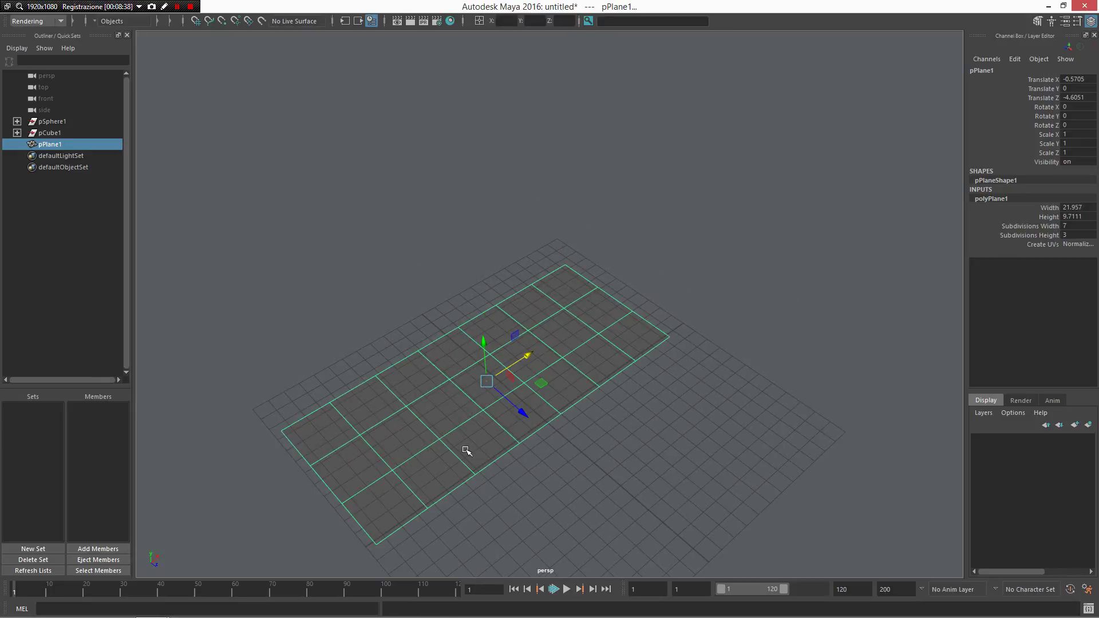
right_click(459, 440)
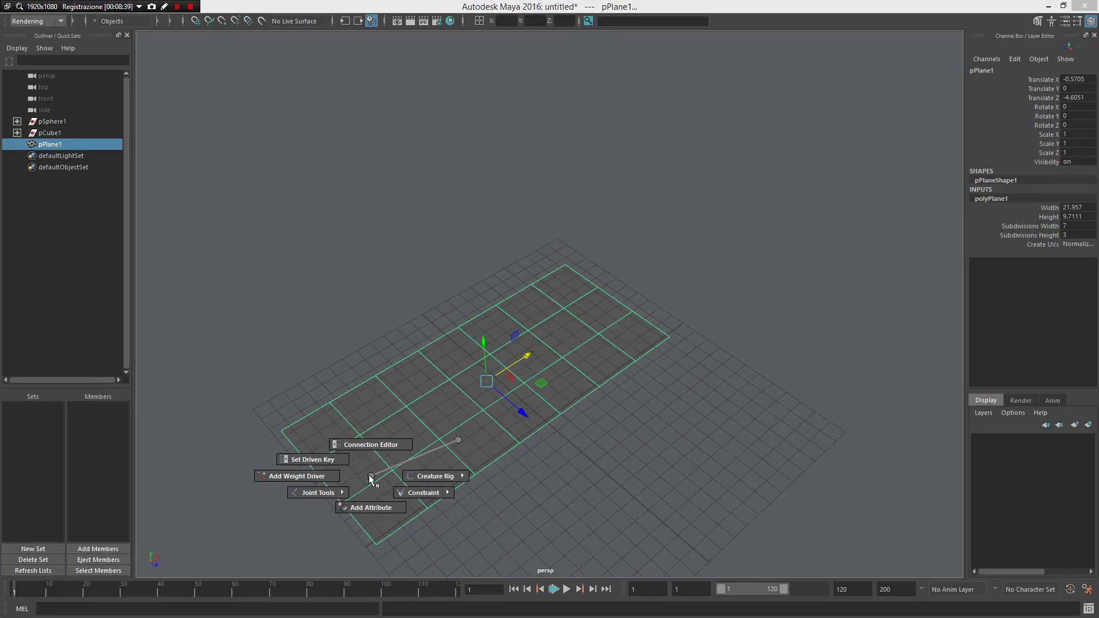
click(313, 495)
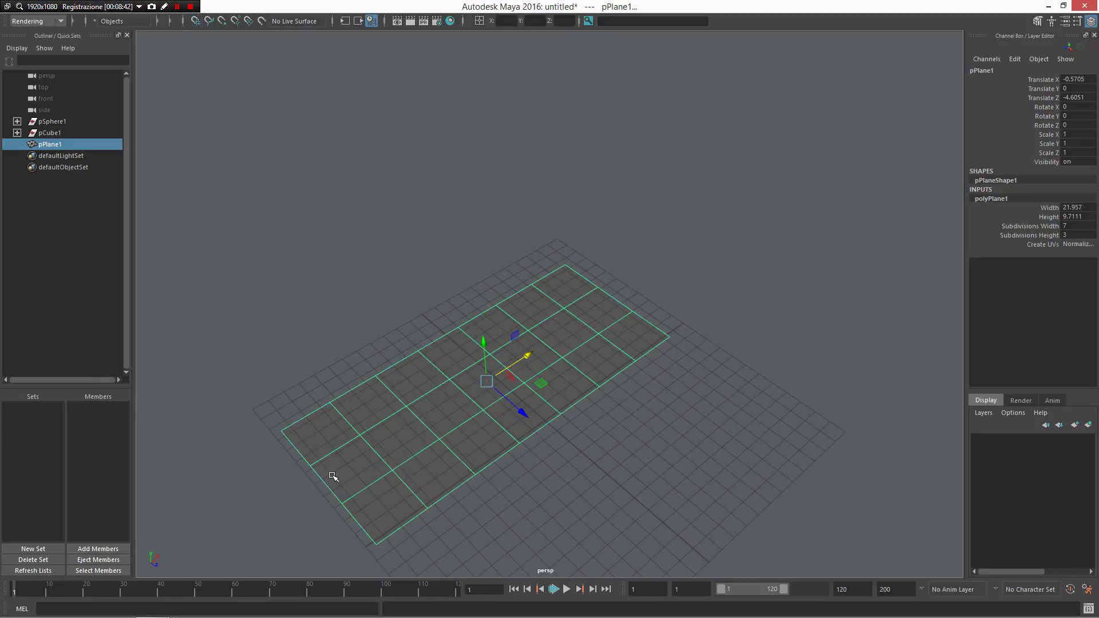
click(519, 469)
click(475, 408)
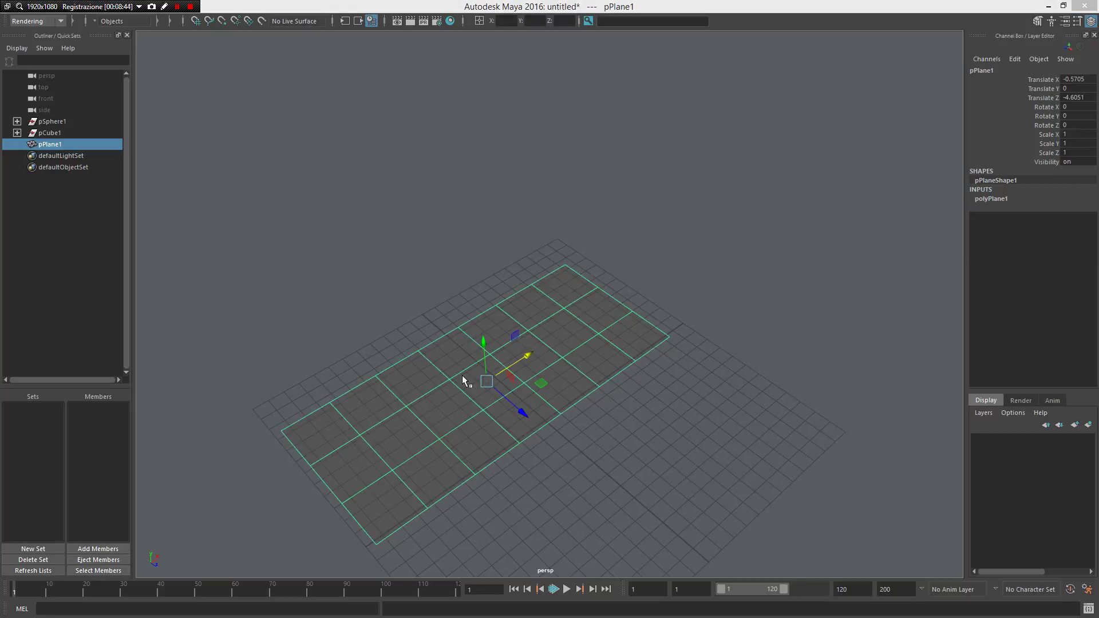
right_drag(463, 376, 267, 453)
right_drag(449, 385, 192, 473)
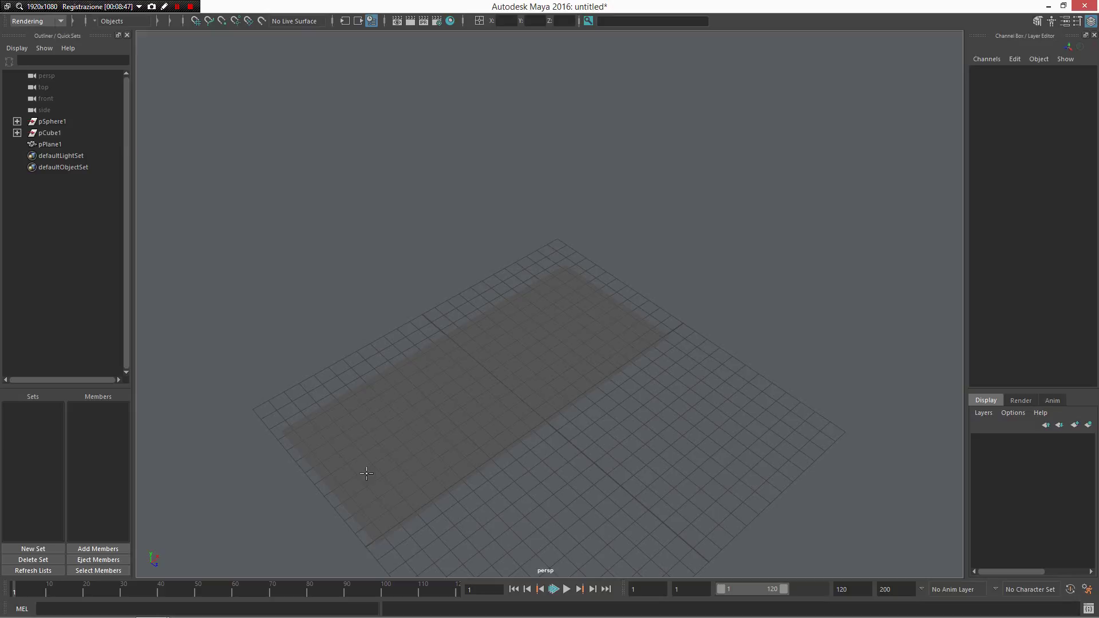
Place three joints along the plane's length and finish the chain with Enter.
click(325, 474)
click(475, 379)
drag(570, 317, 607, 299)
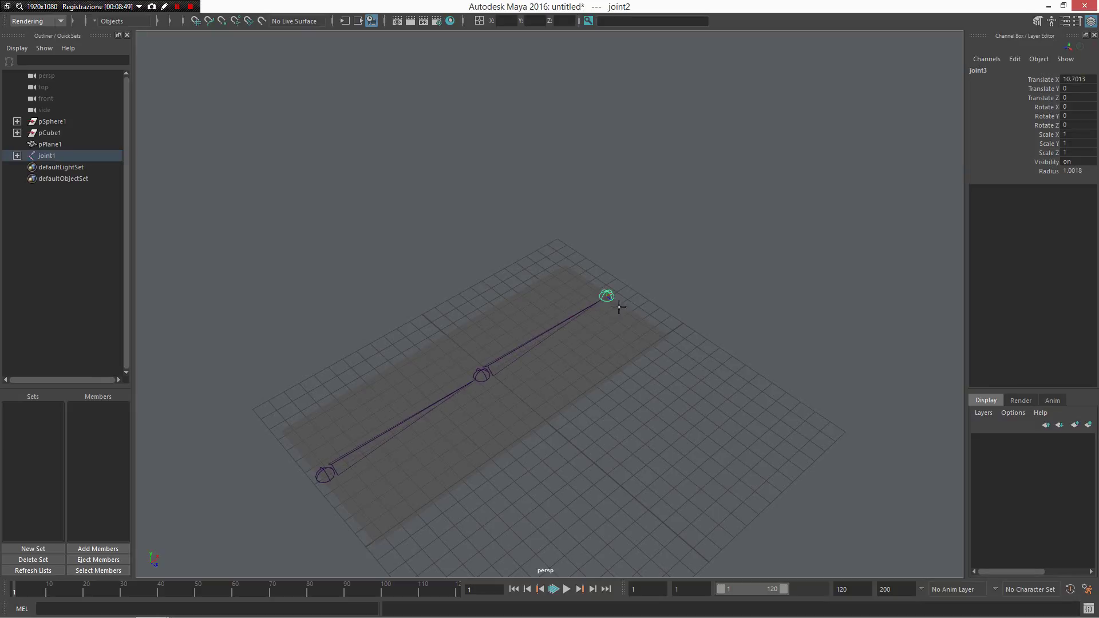
alt+drag(650, 427, 609, 415)
key(Return)
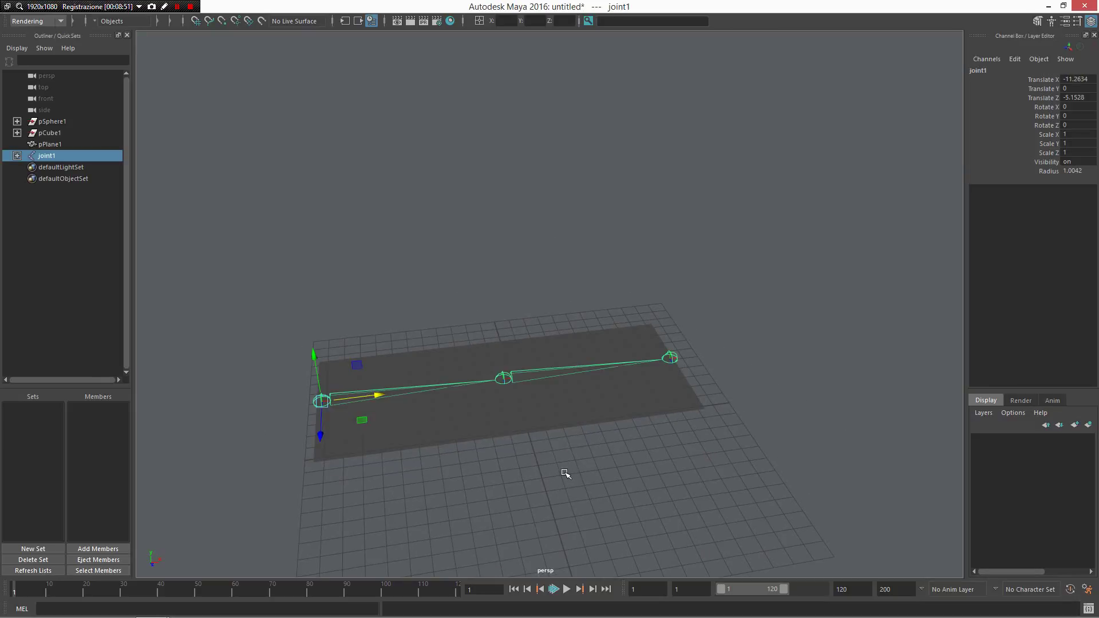
mouse_move(442, 448)
alt+mouse_down()
mouse_move(440, 336)
mouse_move(545, 325)
mouse_move(385, 478)
mouse_move(548, 394)
alt+mouse_up()
Select the root joint1, then add pPlane1 to the selection.
click(331, 491)
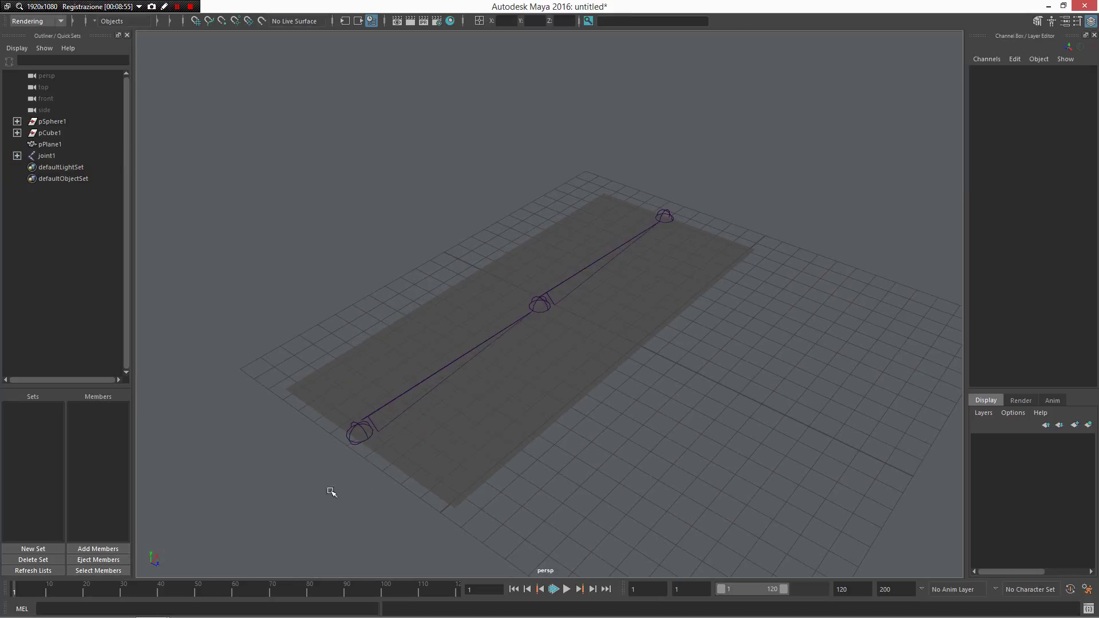
click(357, 438)
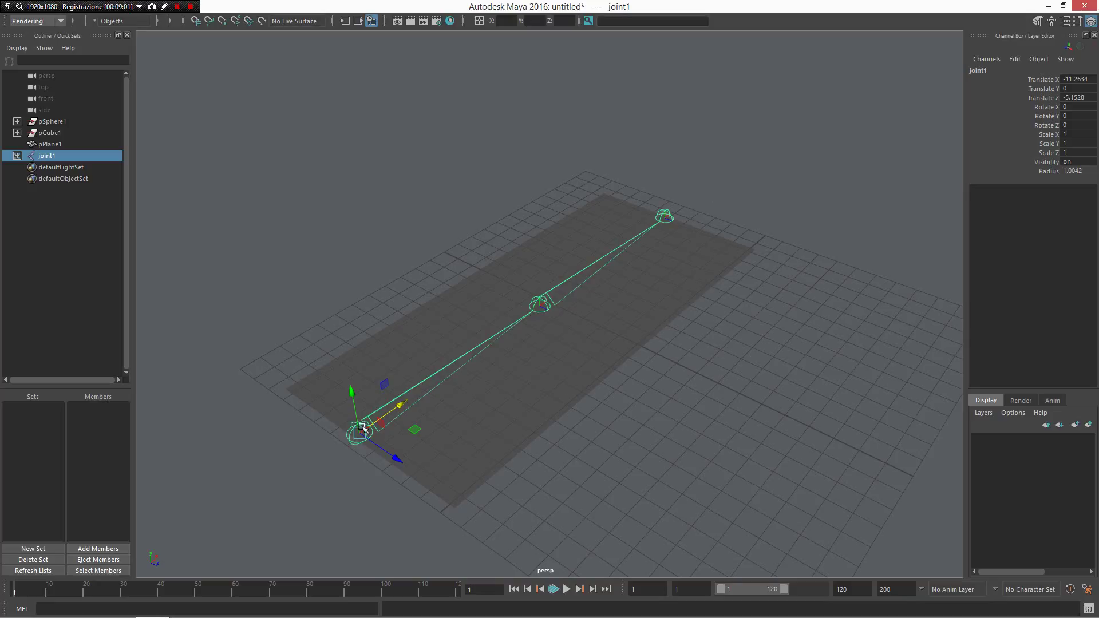
shift+click(595, 340)
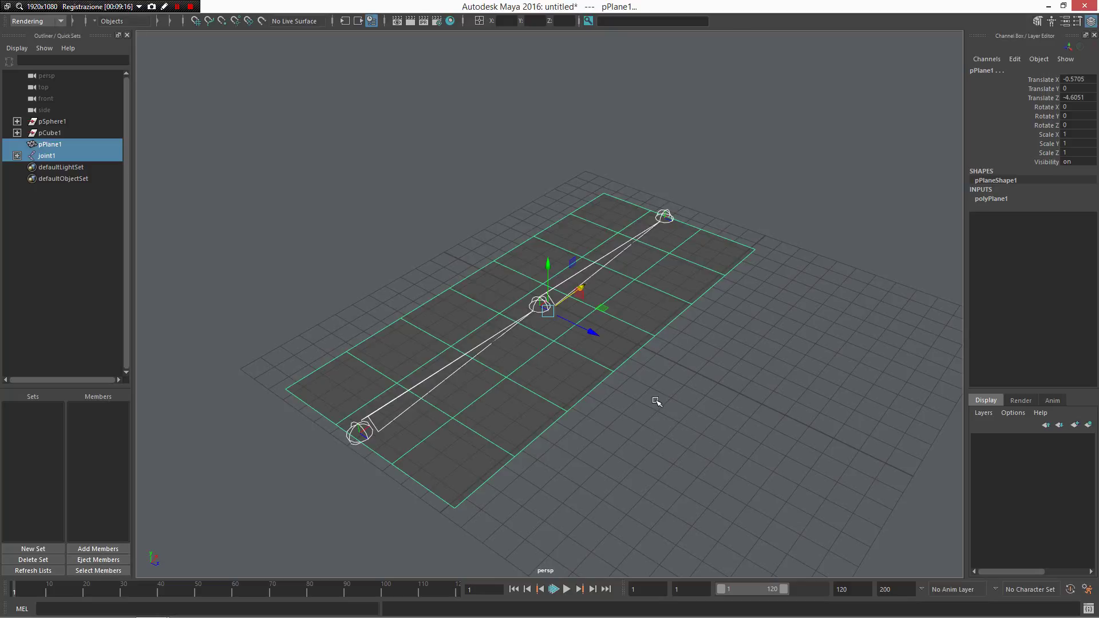
Bind the plane's skin, then rotate joint2 about Z to 92.4° so the far half stands upright.
key(g)
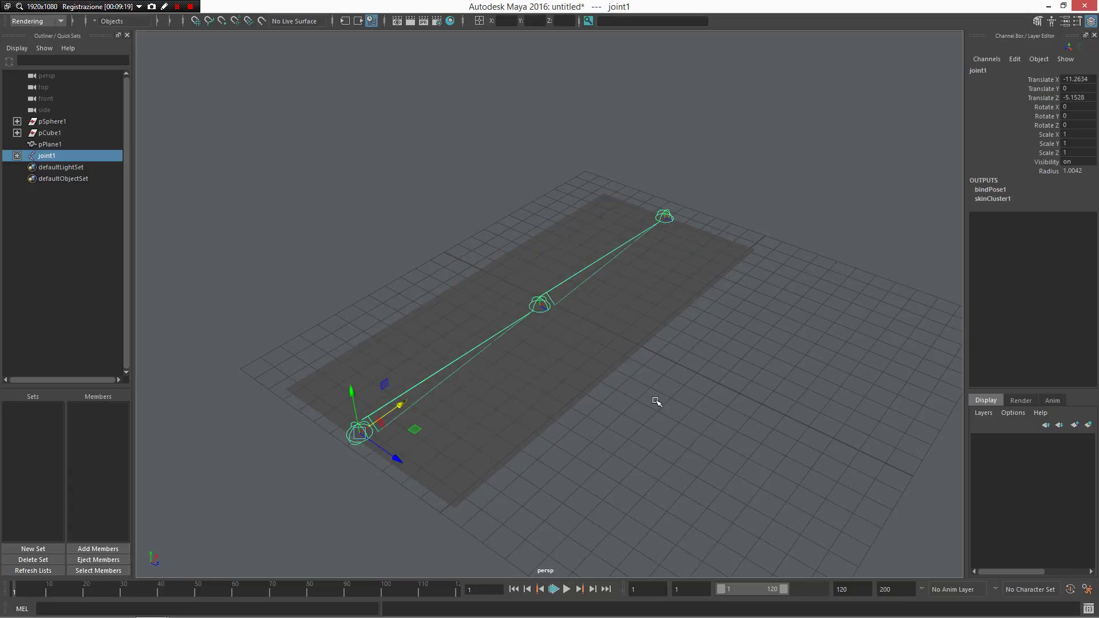
click(536, 300)
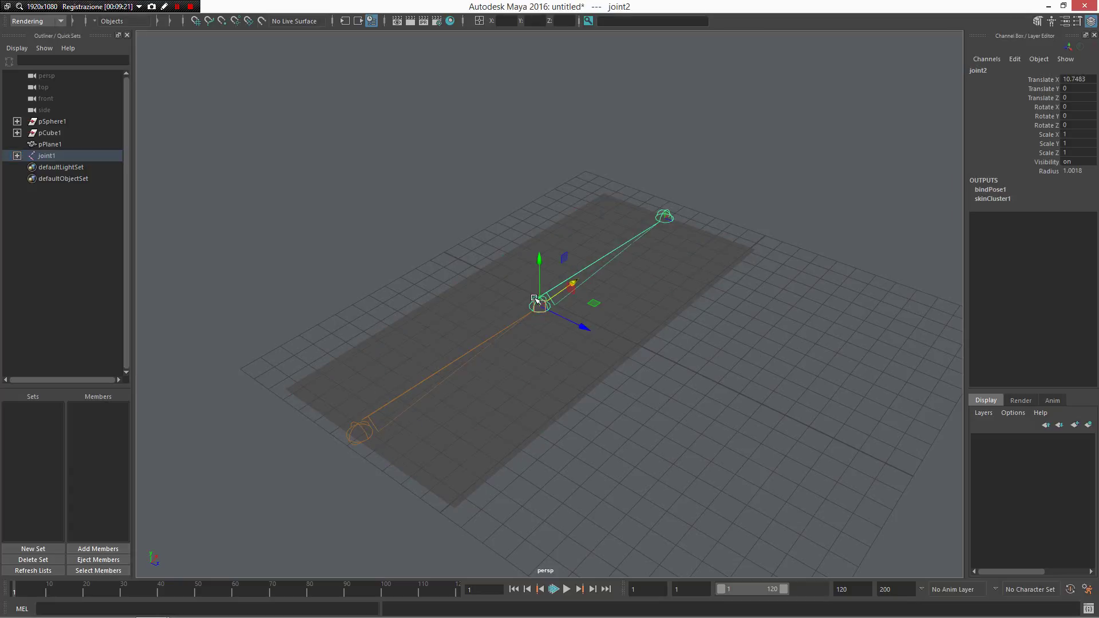
key(e)
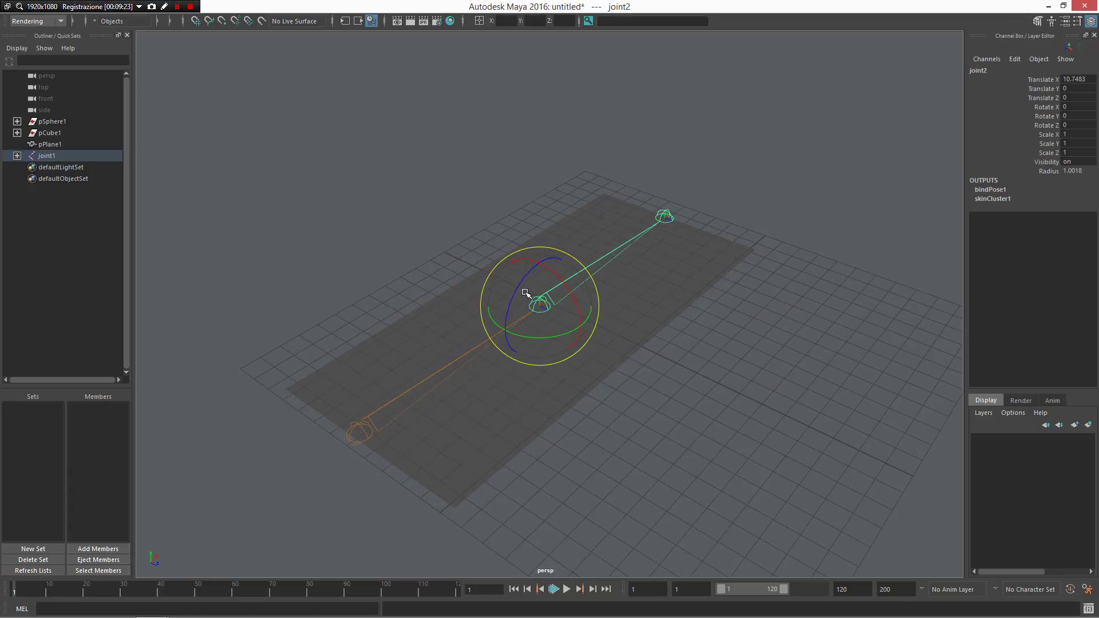
drag(521, 279, 496, 346)
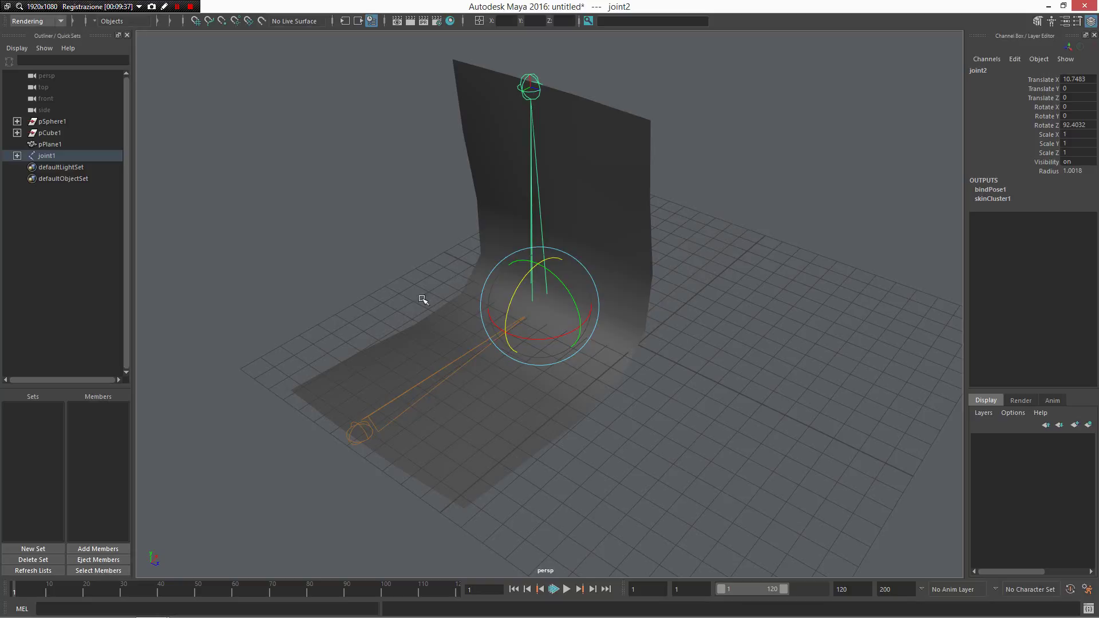
click(760, 357)
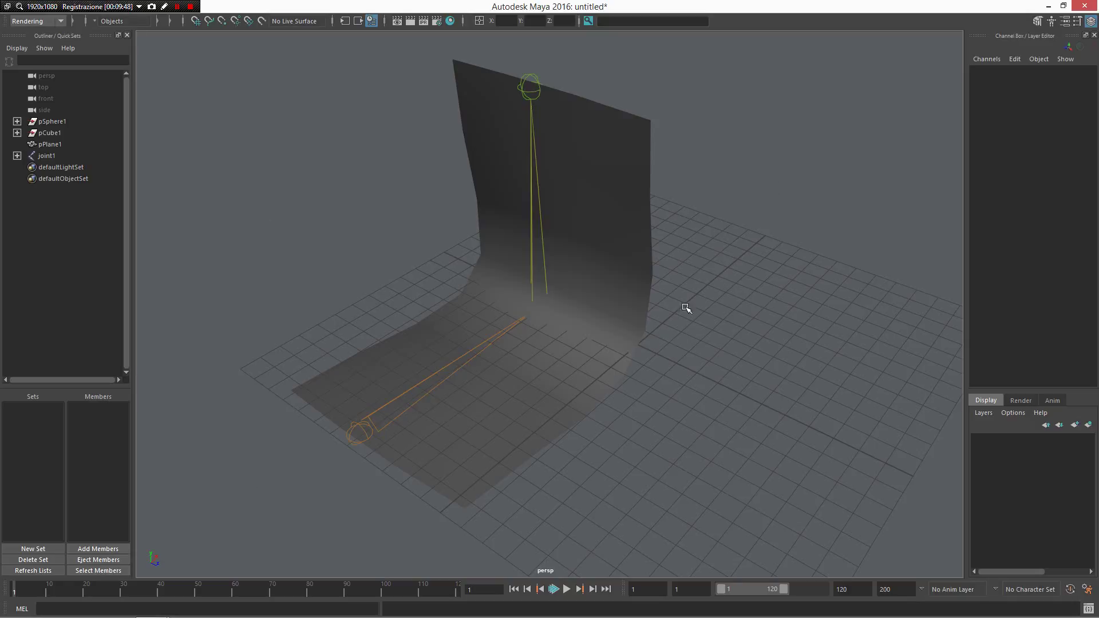
From the Space marking menu, toggle the viewport grid off and back on, then turn off colour management.
key(space)
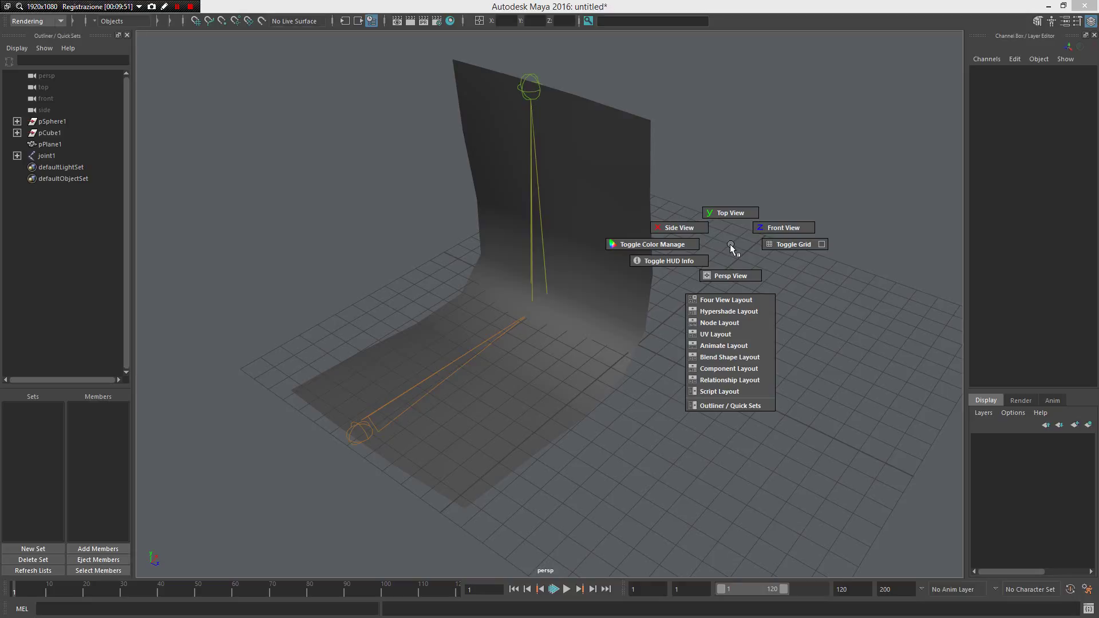
mouse_move(730, 244)
mouse_down()
mouse_move(793, 244)
mouse_move(825, 279)
mouse_move(716, 287)
mouse_up()
key(space)
key(space)
key(space)
key(space)
right_drag(715, 288, 668, 285)
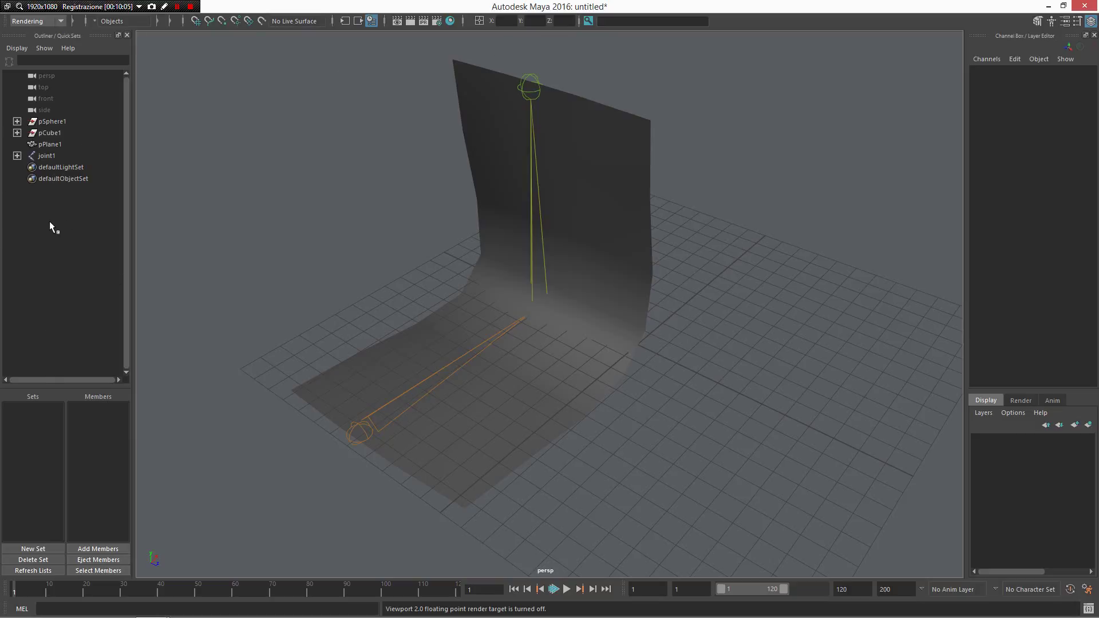
right_click(79, 235)
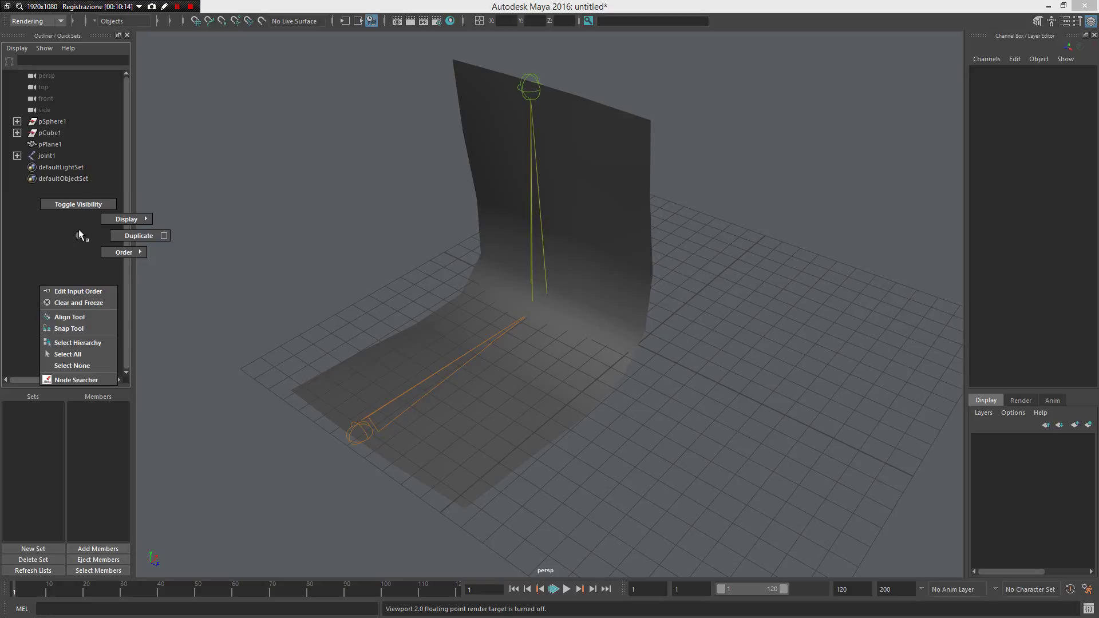
mouse_move(78, 235)
right_down()
mouse_move(89, 238)
mouse_move(80, 270)
right_up()
right_drag(80, 243, 77, 153)
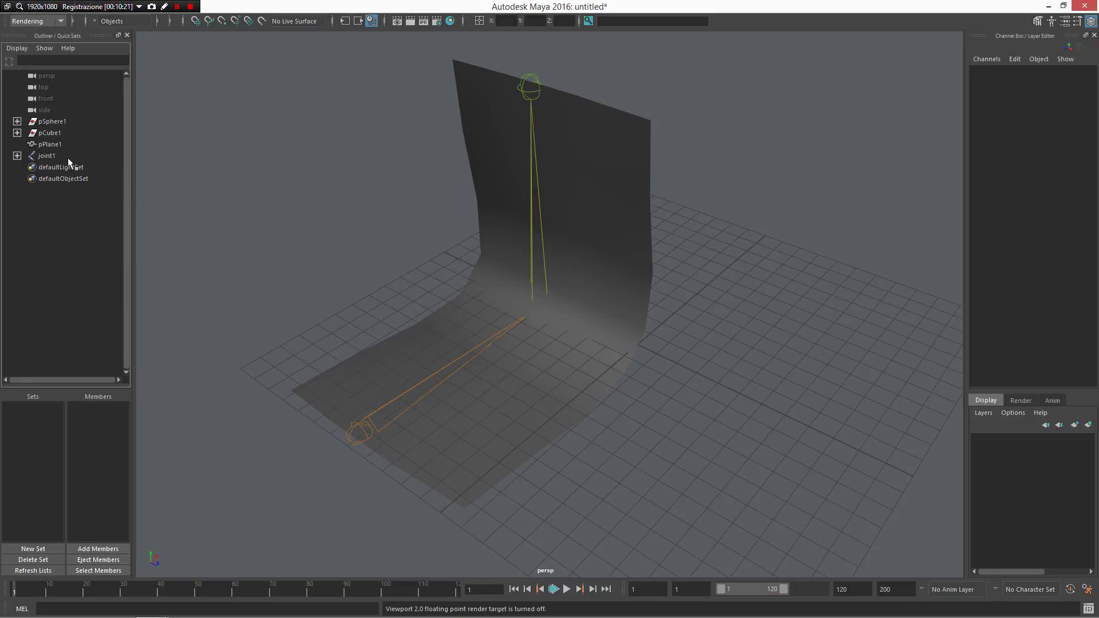
click(68, 157)
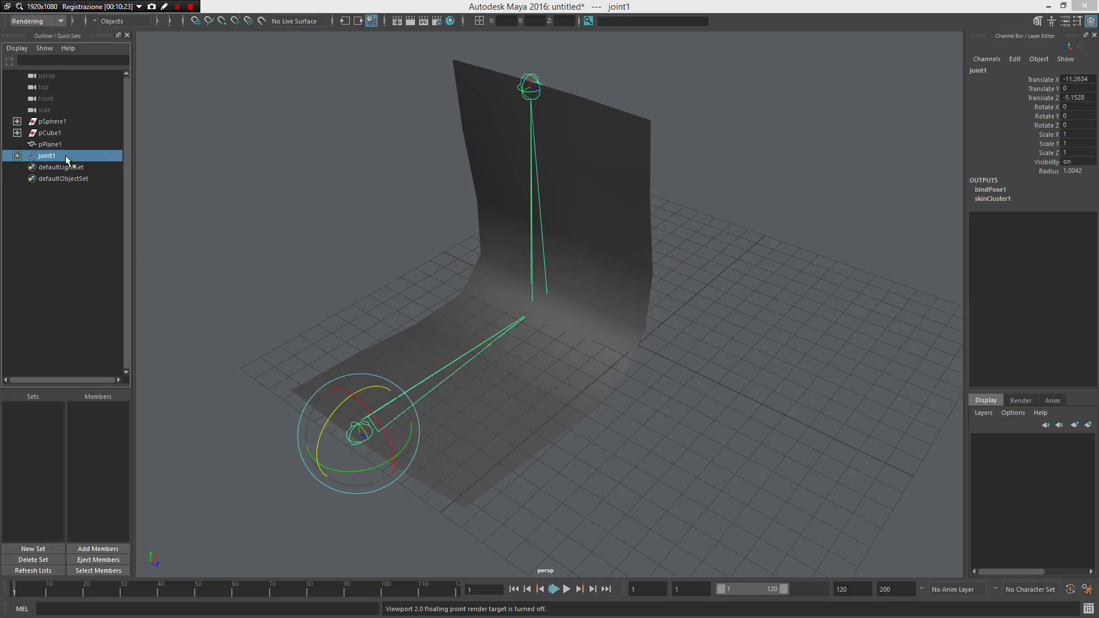
mouse_move(65, 156)
right_down()
mouse_move(53, 249)
mouse_move(63, 265)
right_up()
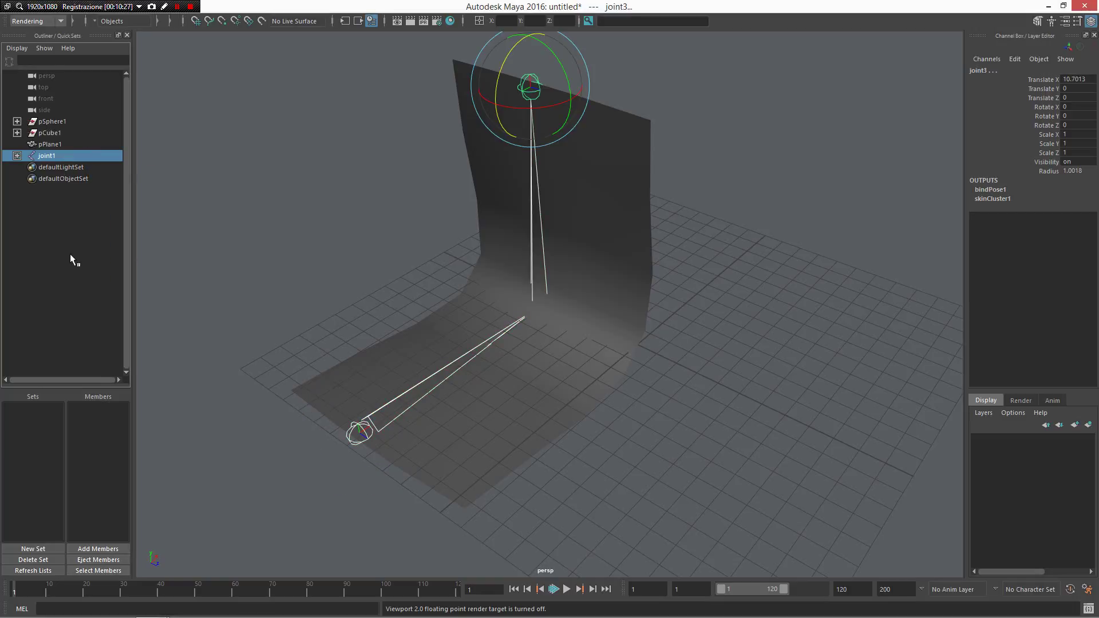
click(97, 147)
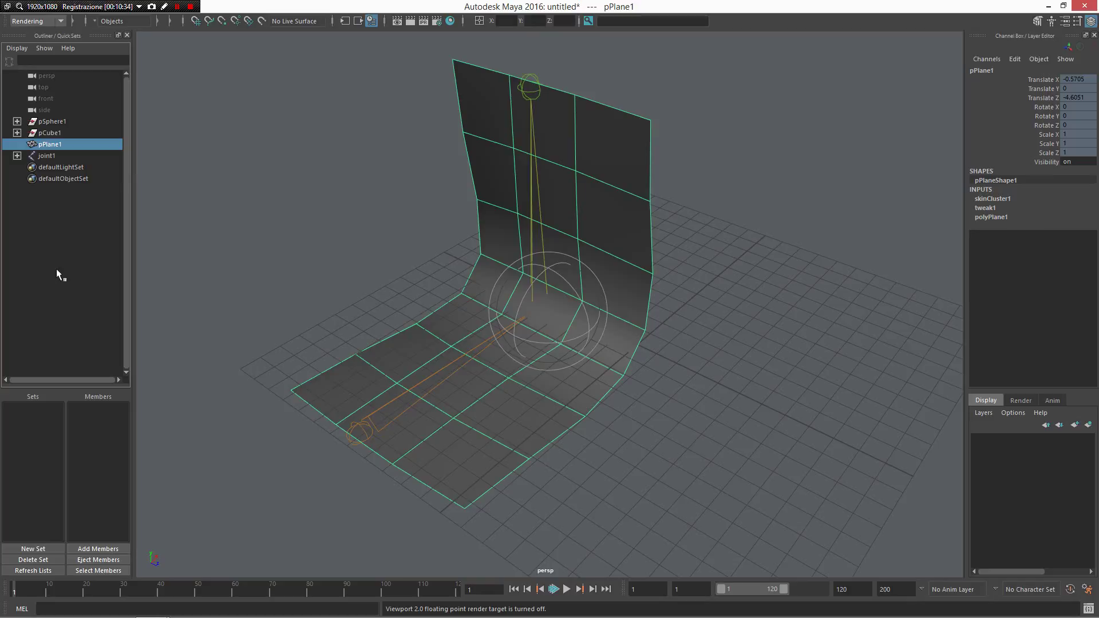
click(50, 274)
click(80, 144)
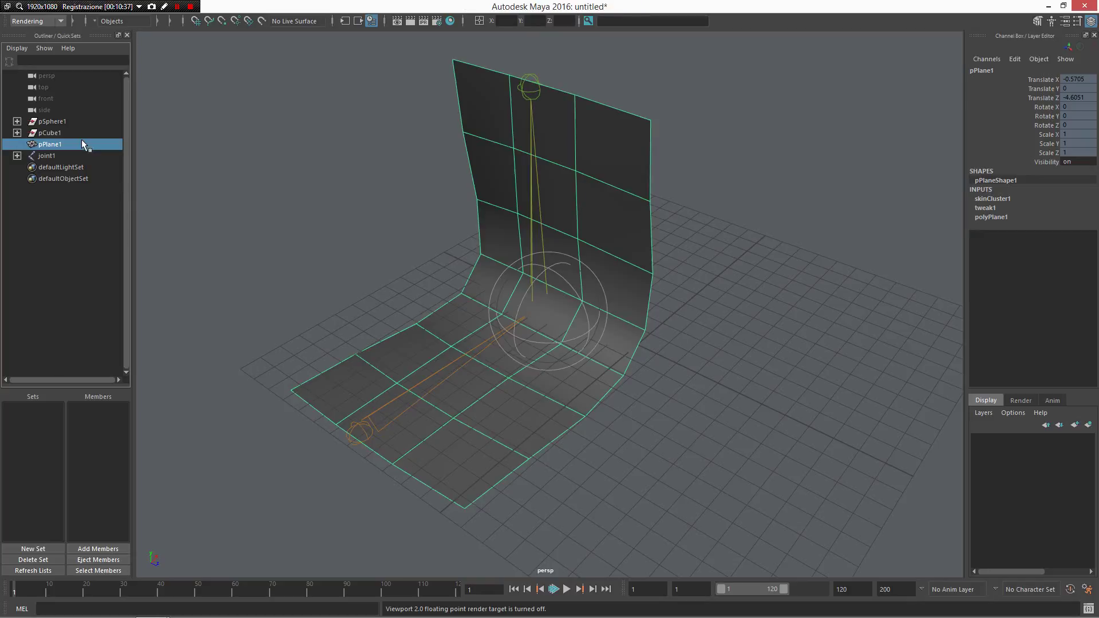
key(h)
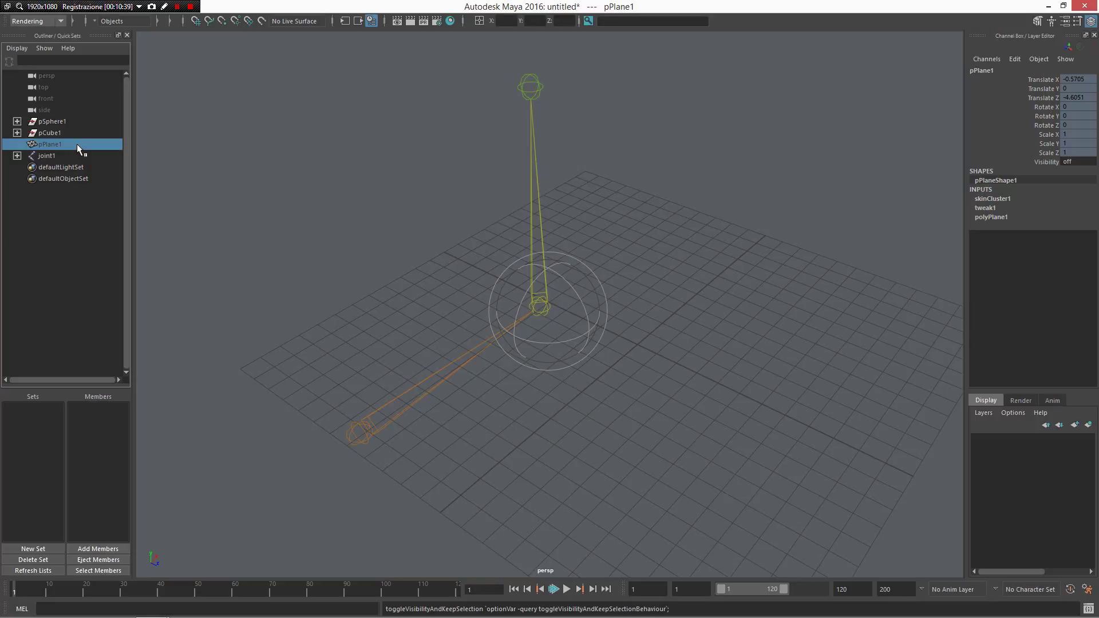
key(h)
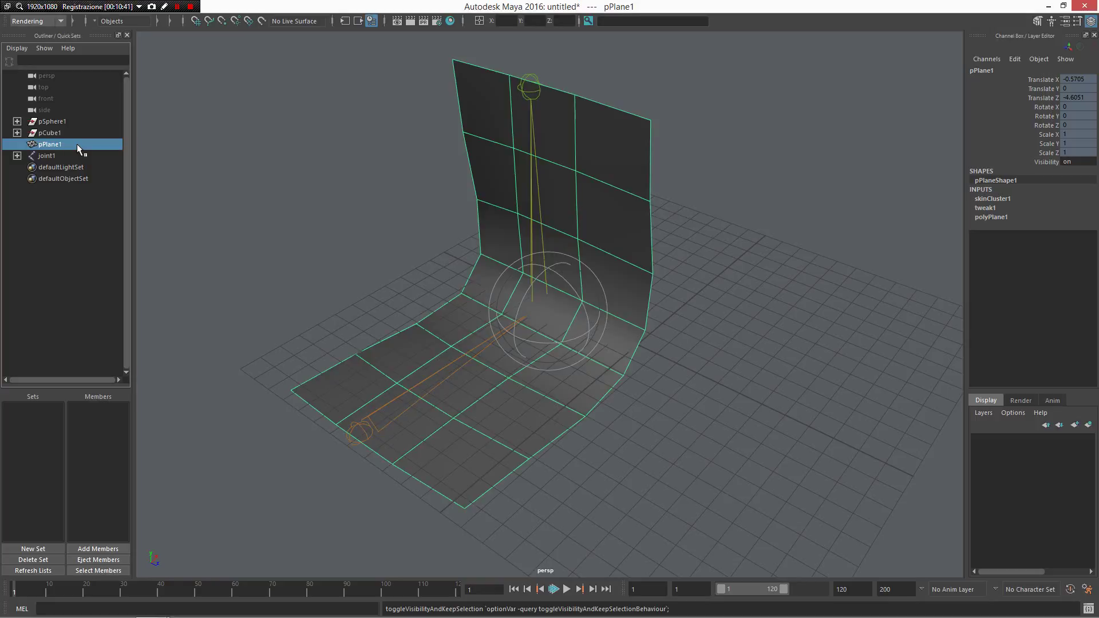
key(h)
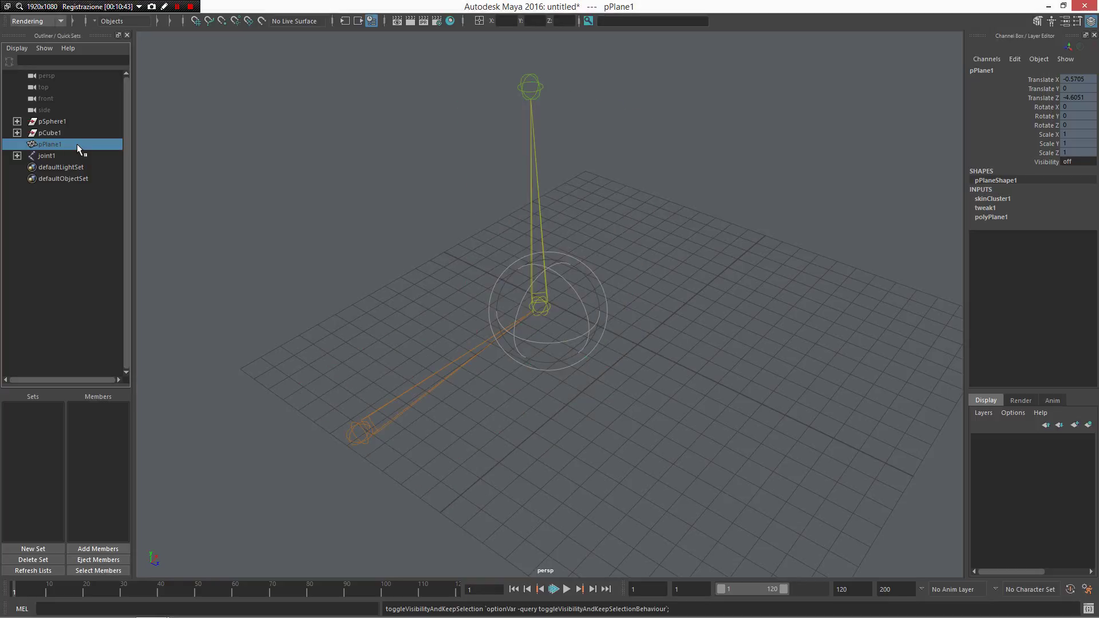
key(h)
key(h)
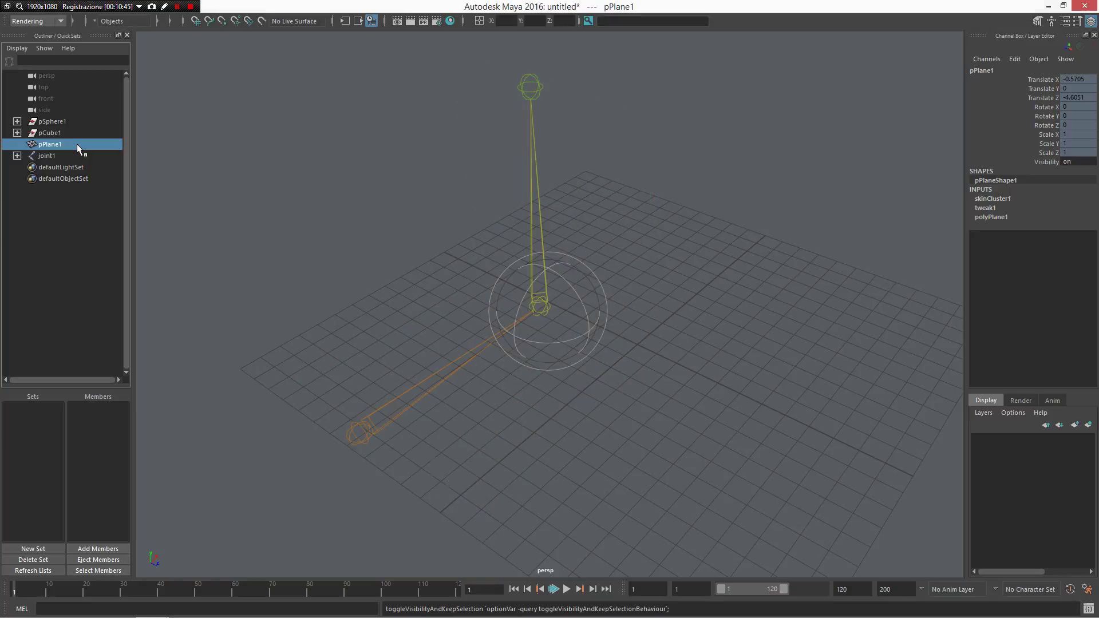